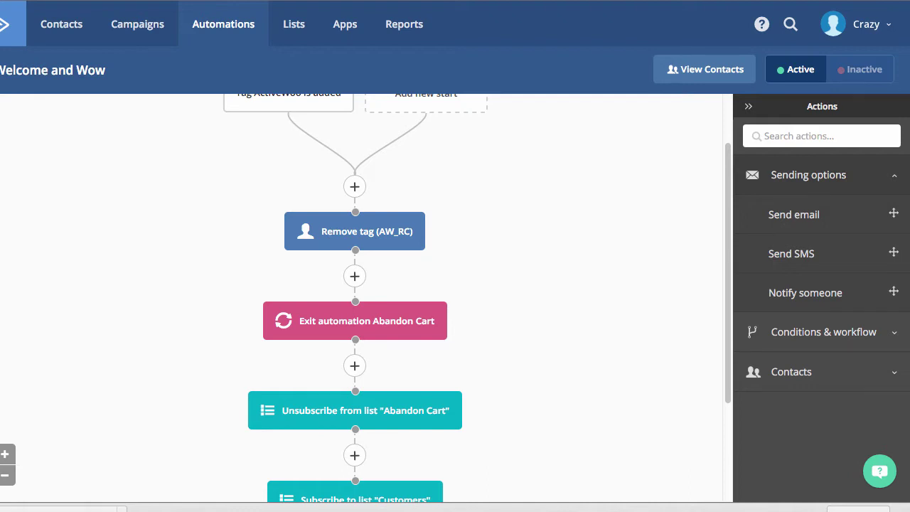
scroll(512, 420, up, 2)
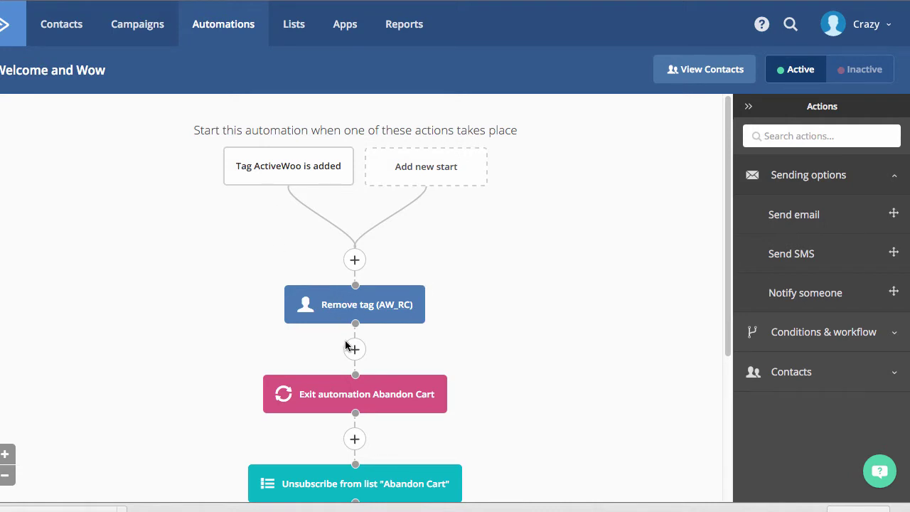
scroll(347, 345, down, 1)
scroll(345, 344, down, 5)
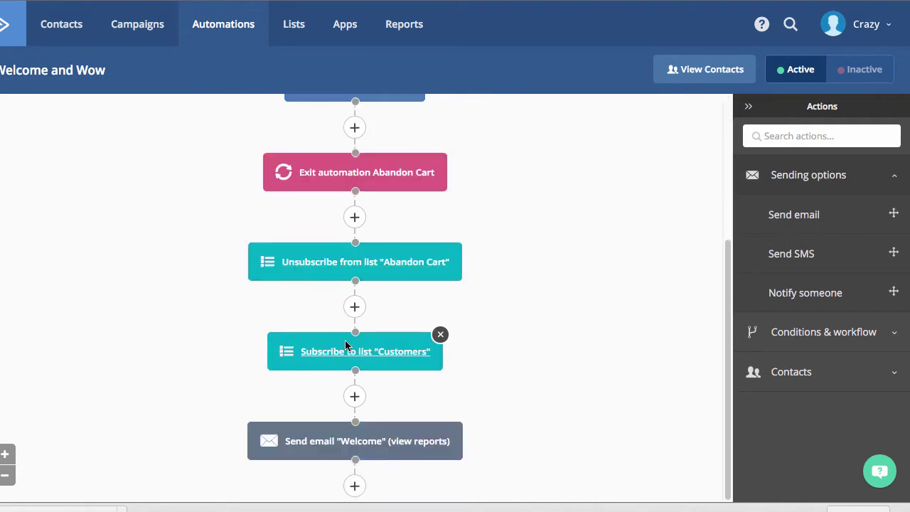
scroll(346, 345, up, 6)
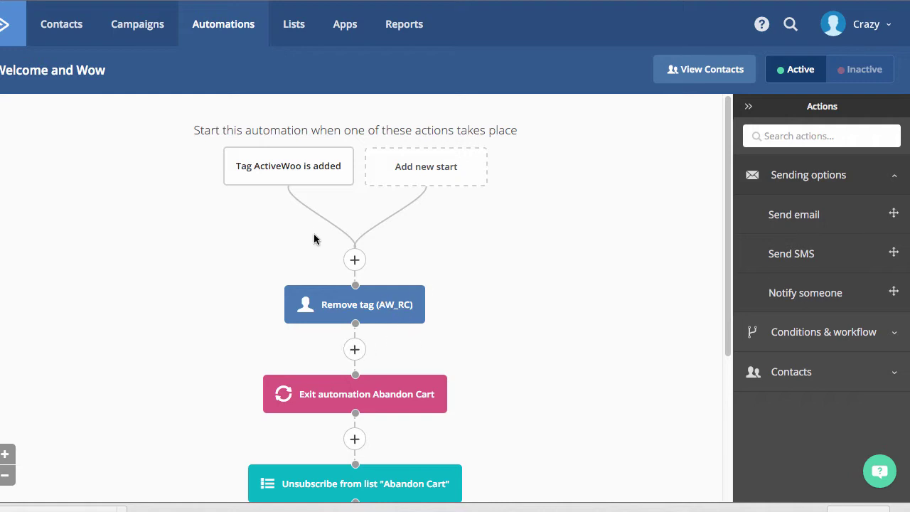
scroll(315, 239, down, 3)
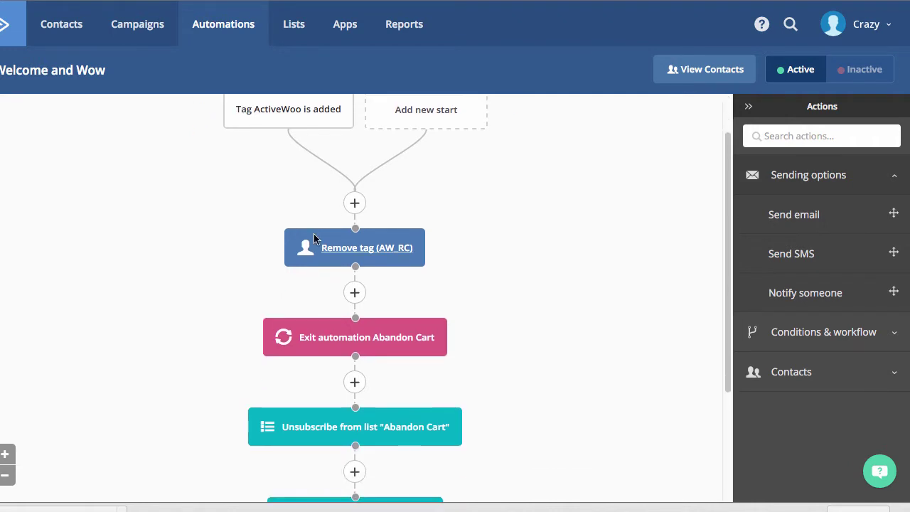
scroll(315, 238, down, 1)
scroll(315, 239, up, 4)
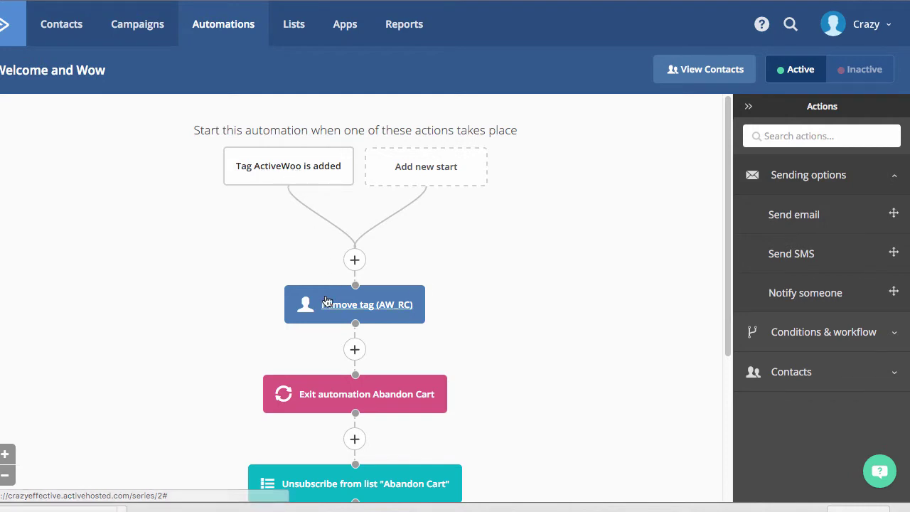
scroll(325, 309, down, 1)
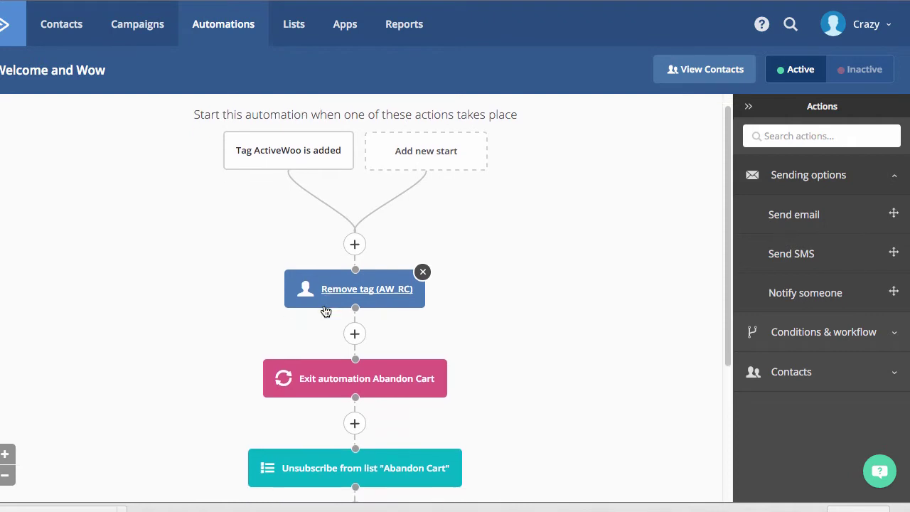
scroll(353, 293, down, 2)
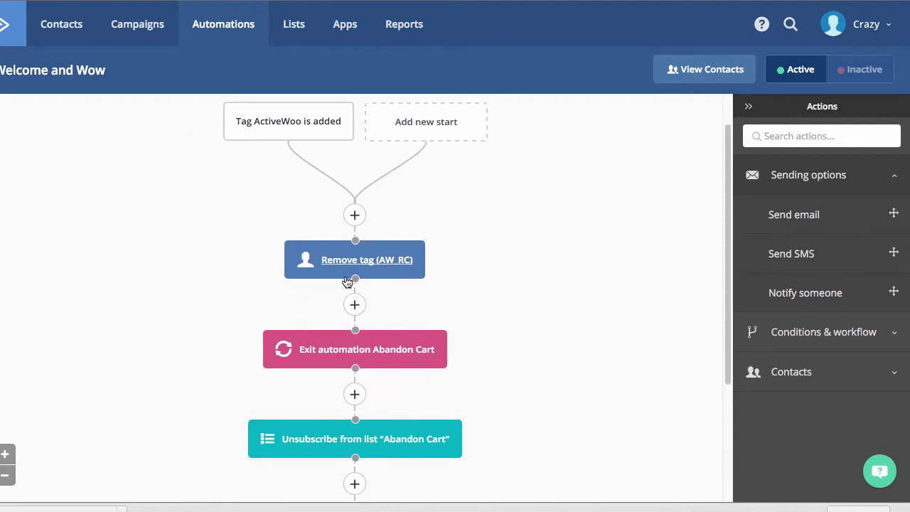
scroll(391, 265, down, 2)
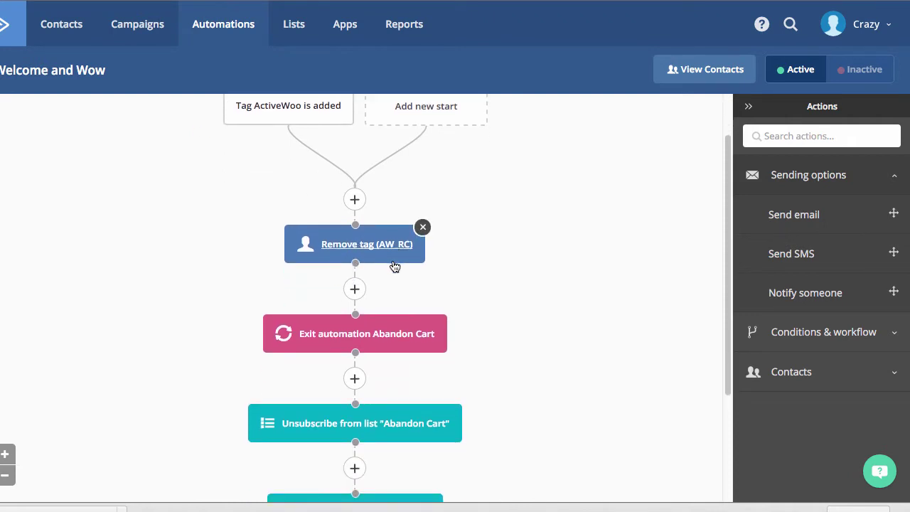
scroll(390, 321, down, 1)
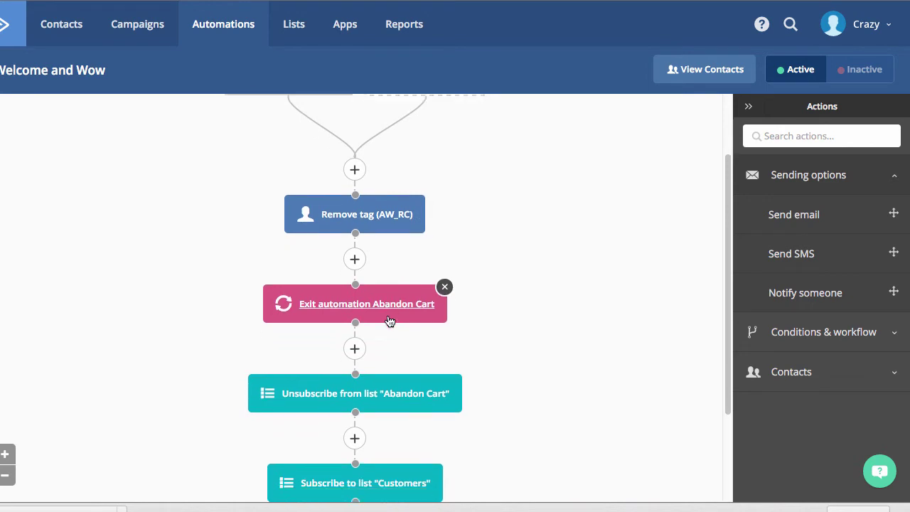
scroll(390, 321, down, 2)
scroll(390, 321, down, 2)
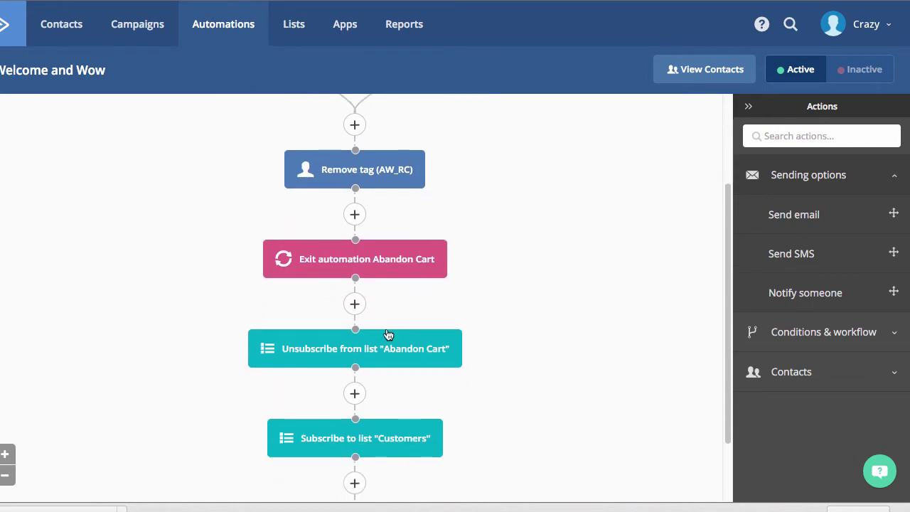
scroll(386, 349, down, 1)
scroll(382, 374, down, 2)
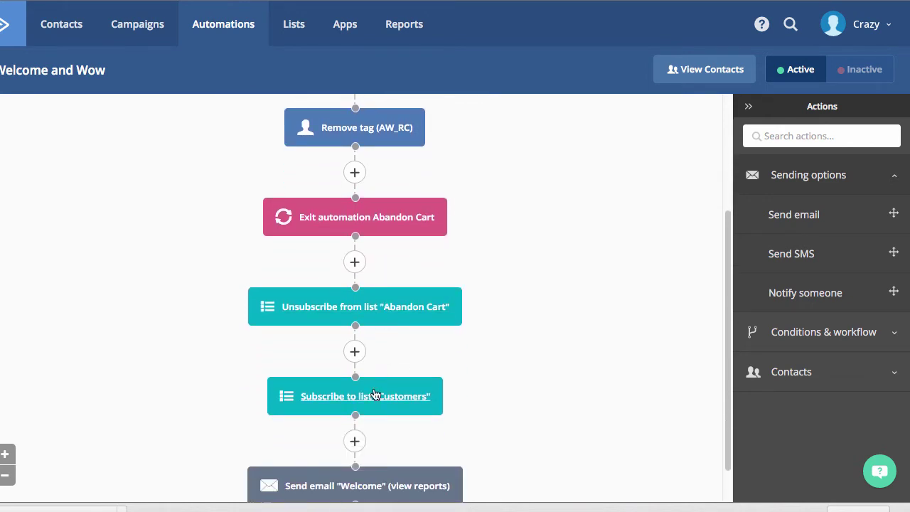
scroll(377, 397, down, 1)
scroll(378, 398, down, 2)
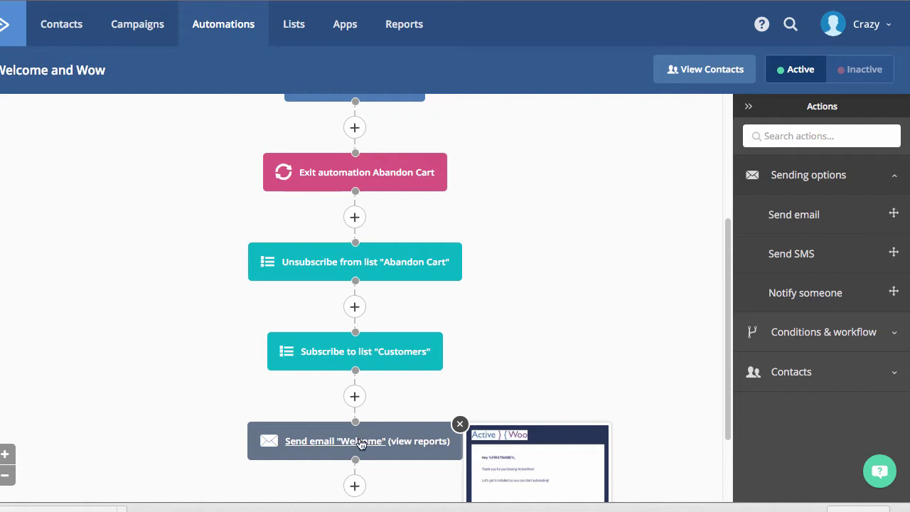
scroll(360, 442, up, 4)
scroll(362, 341, up, 1)
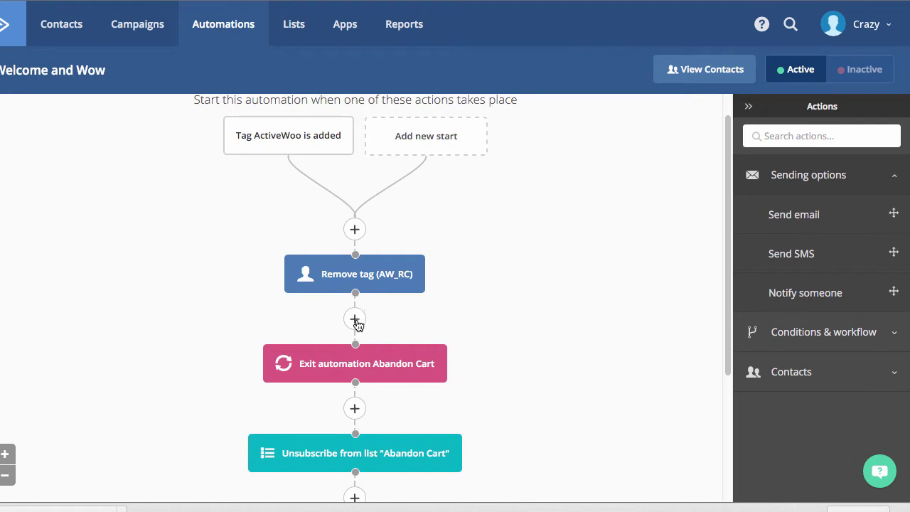
scroll(354, 366, down, 3)
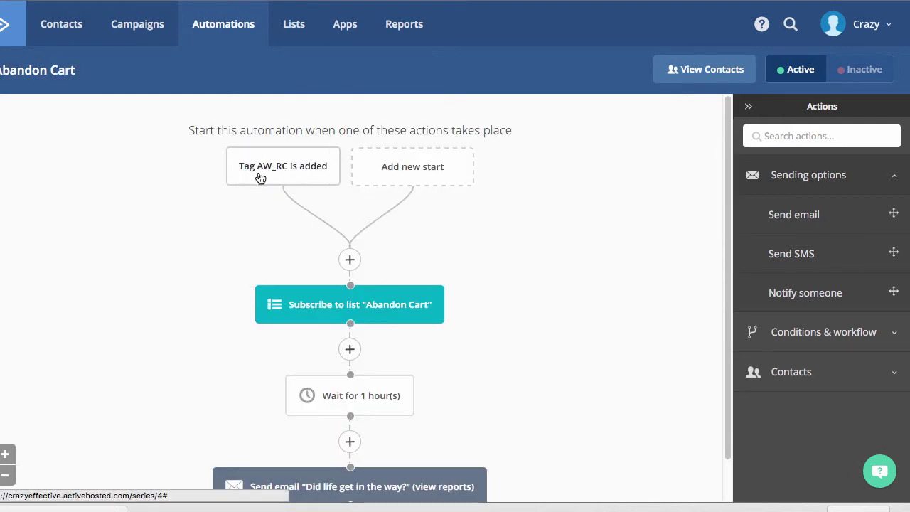
- Review the Abandon Cart flow: AW_RC tag trigger, list subscribe, 1-hour wait, then email
mouse_move(260, 171)
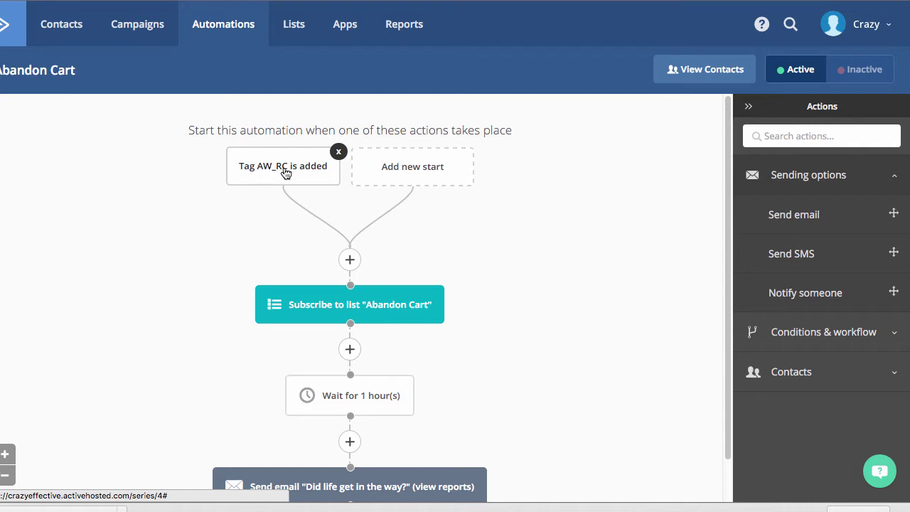
scroll(279, 175, down, 1)
mouse_move(351, 259)
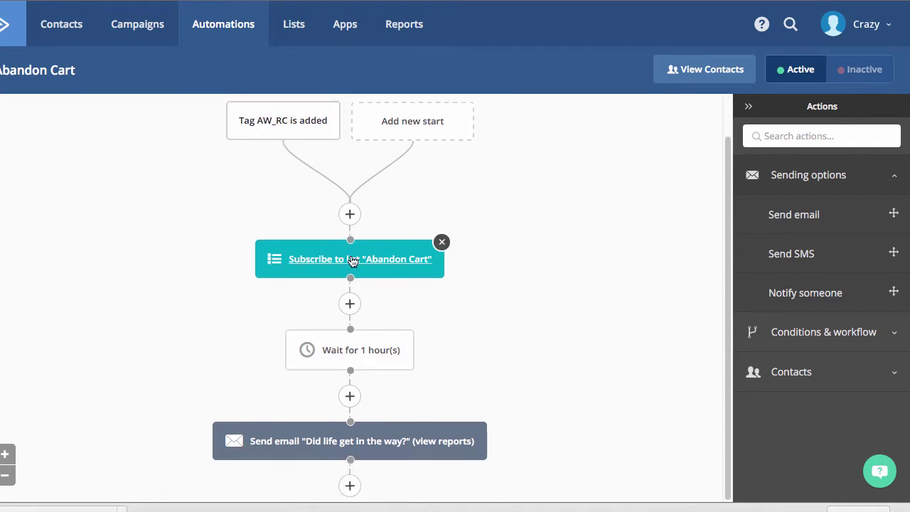
mouse_move(349, 362)
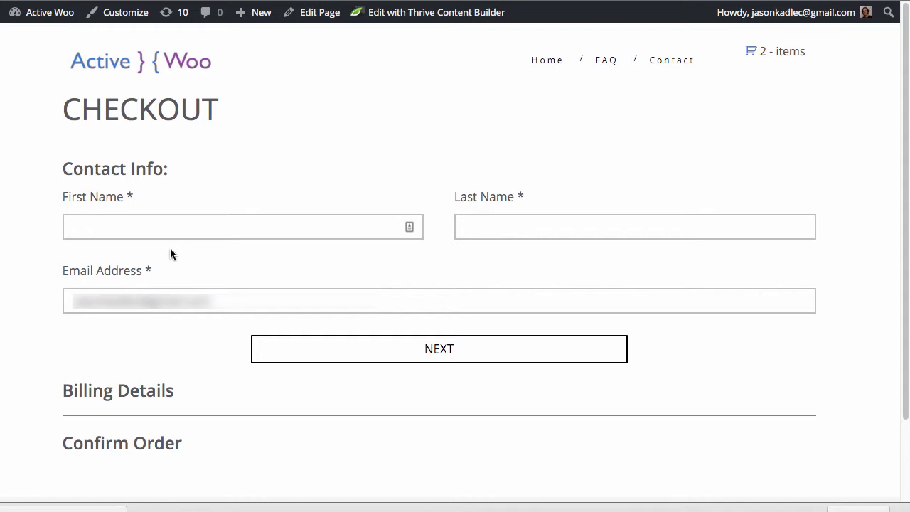
- Enter the customer's first and last name on checkout and submit the contact info
click(135, 224)
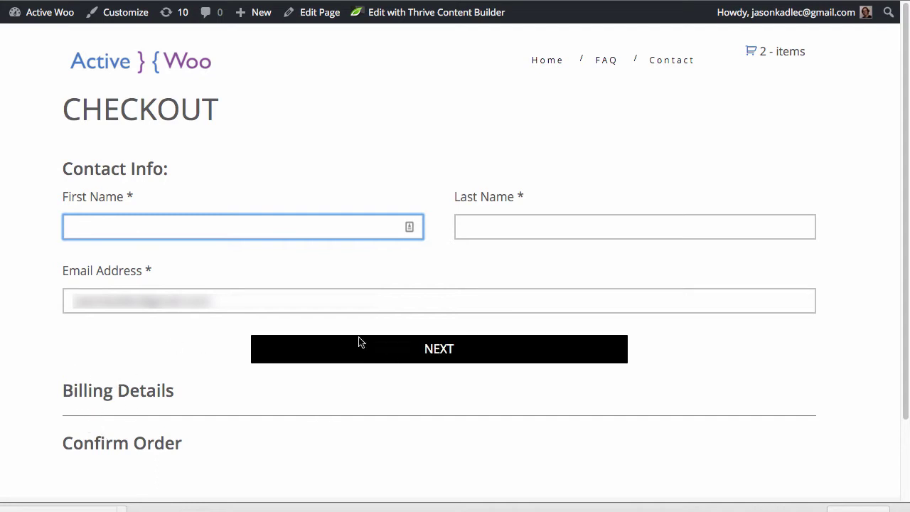
key(Tab)
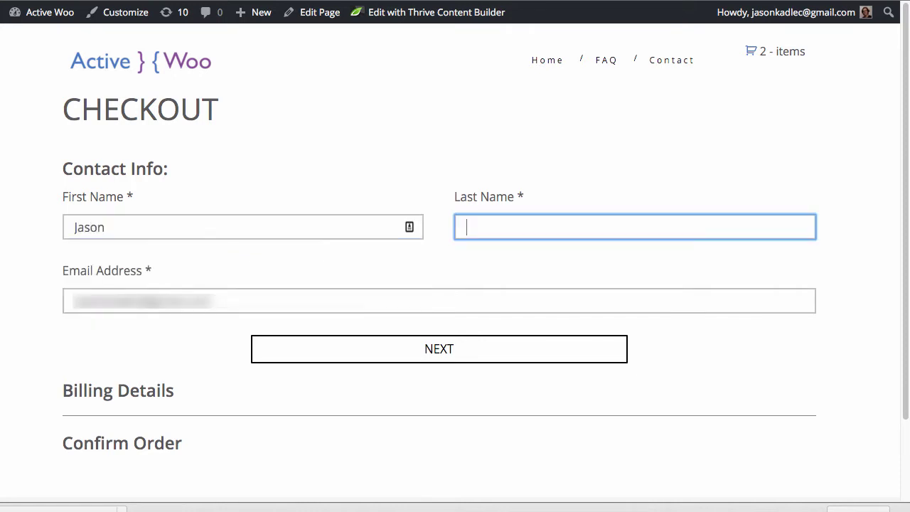
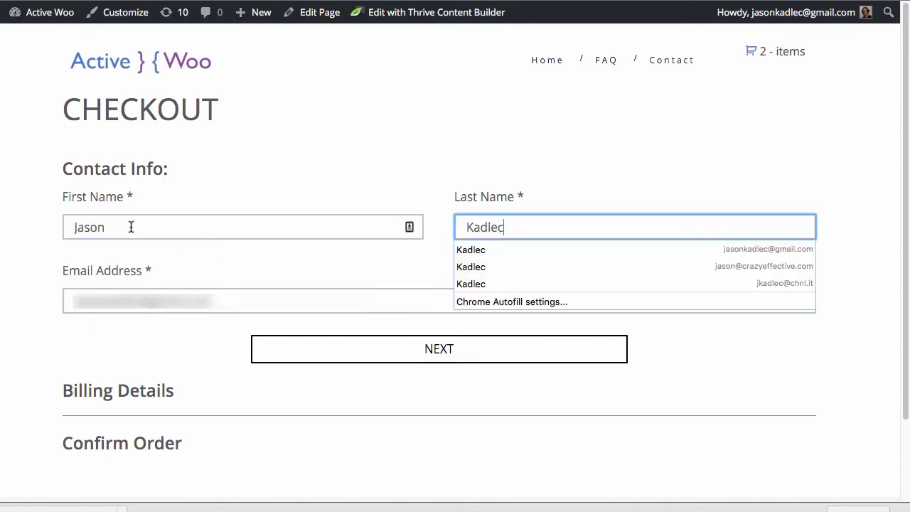
click(193, 295)
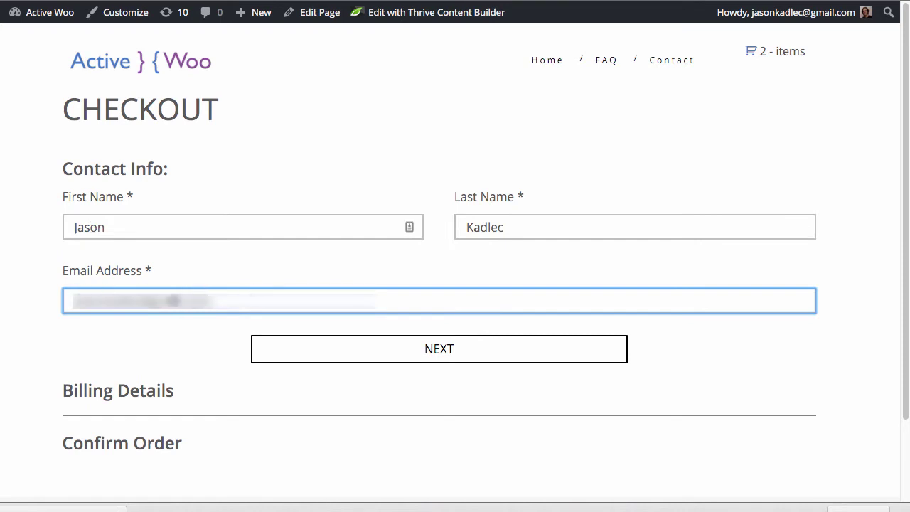
click(428, 361)
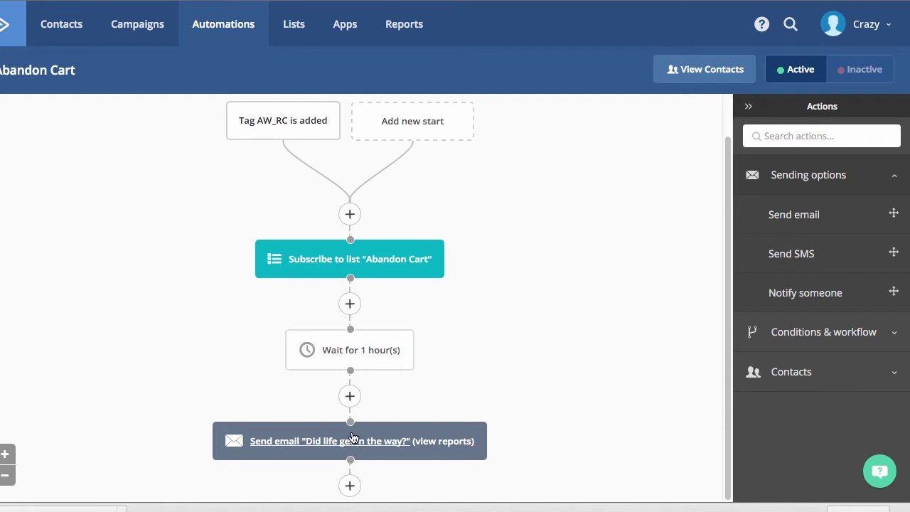
- Open the abandon-cart email step's chosen email in the designer
mouse_move(337, 445)
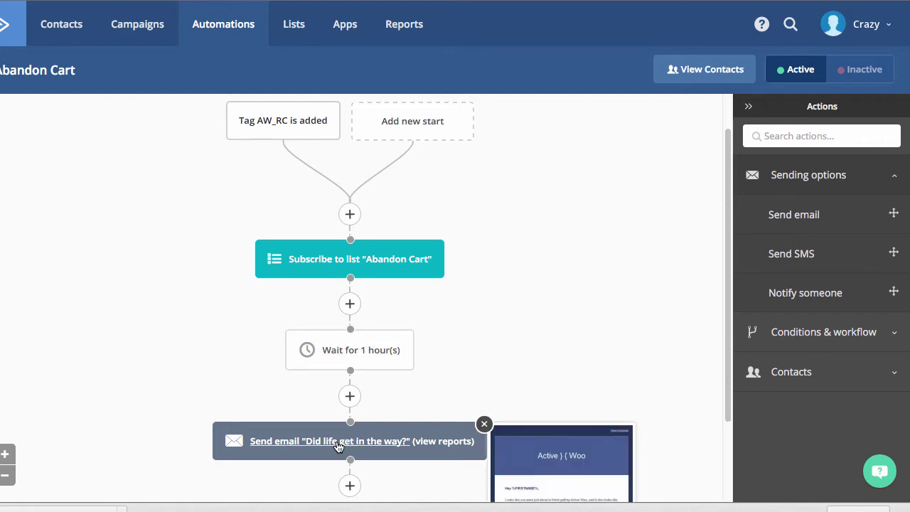
click(337, 445)
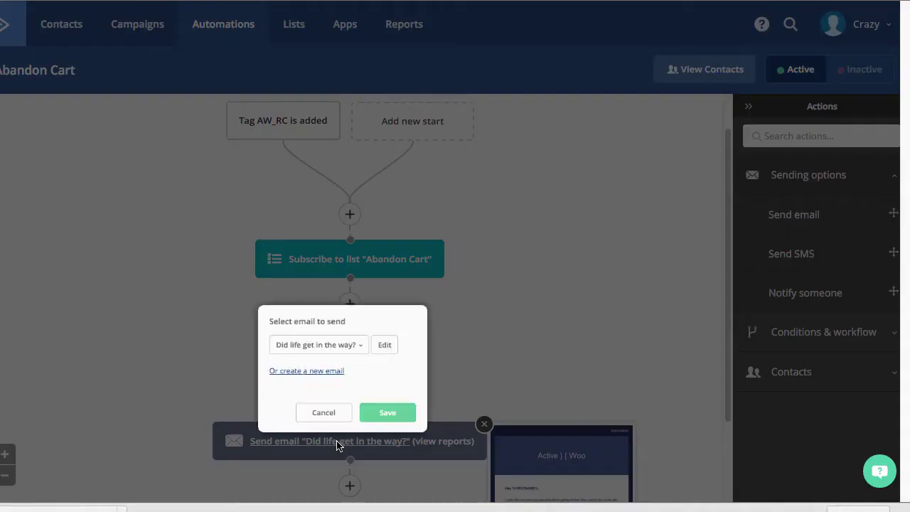
click(396, 340)
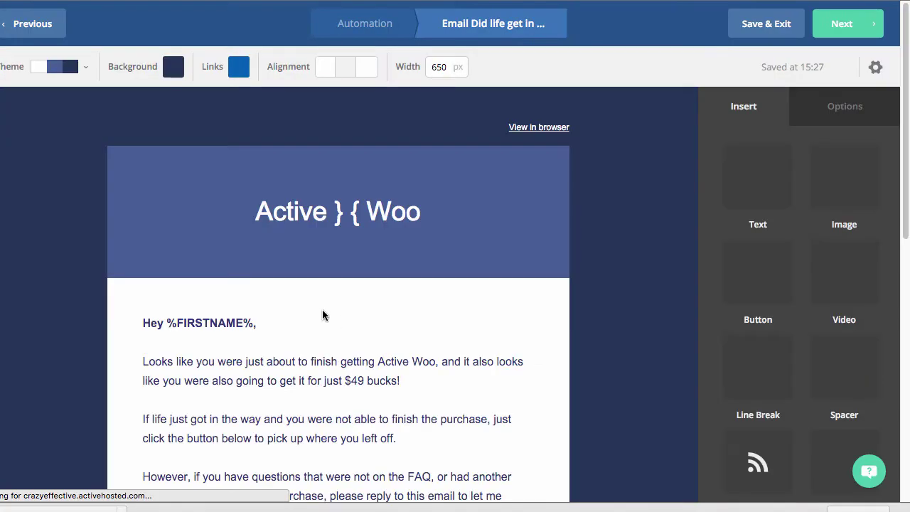
- Scroll through the 'Did life get in the way?' email, its Finish Purchase Now button and testimonial
scroll(252, 346, down, 3)
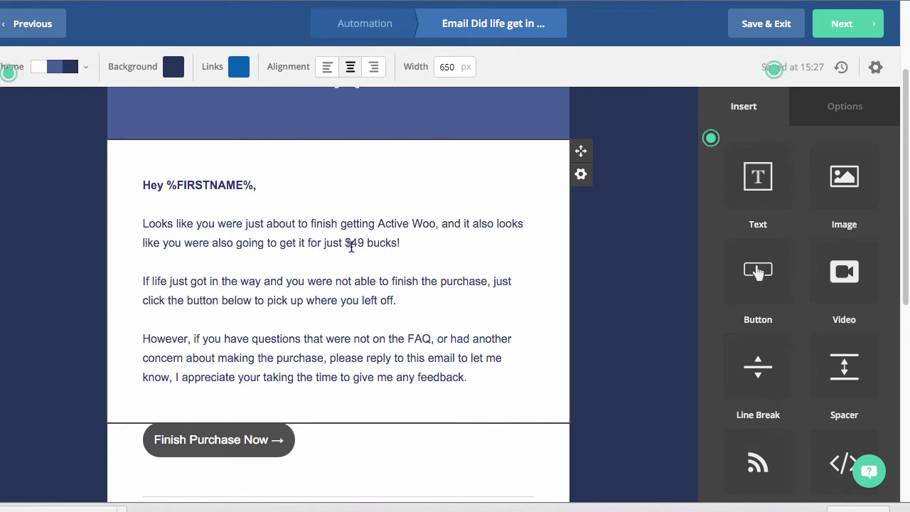
scroll(270, 296, down, 3)
scroll(270, 297, down, 6)
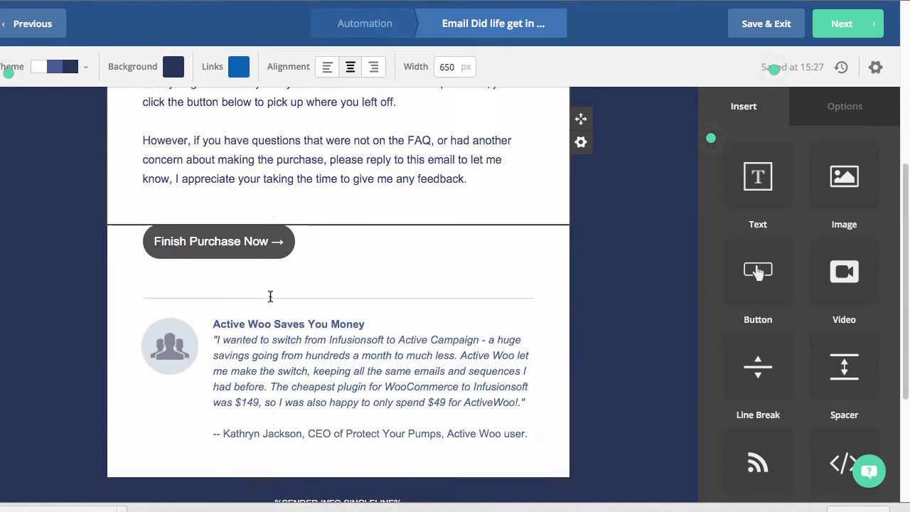
scroll(265, 270, up, 7)
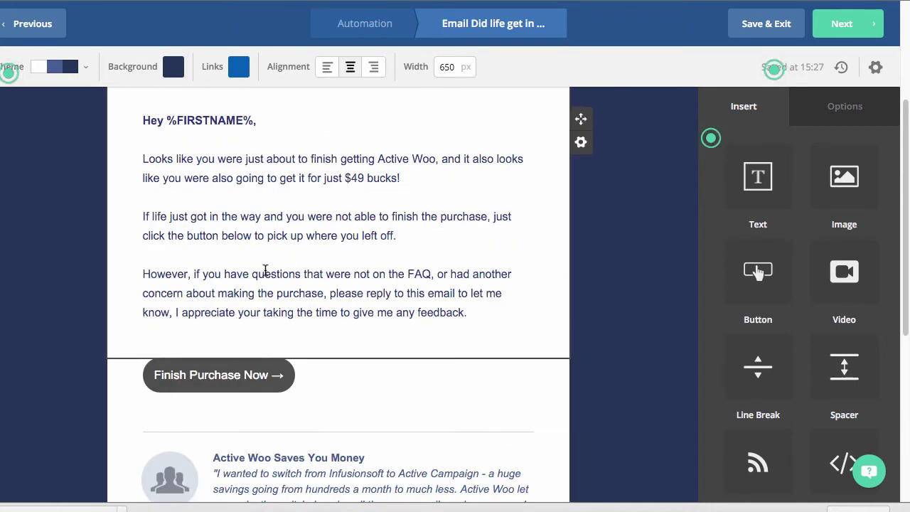
scroll(265, 270, up, 2)
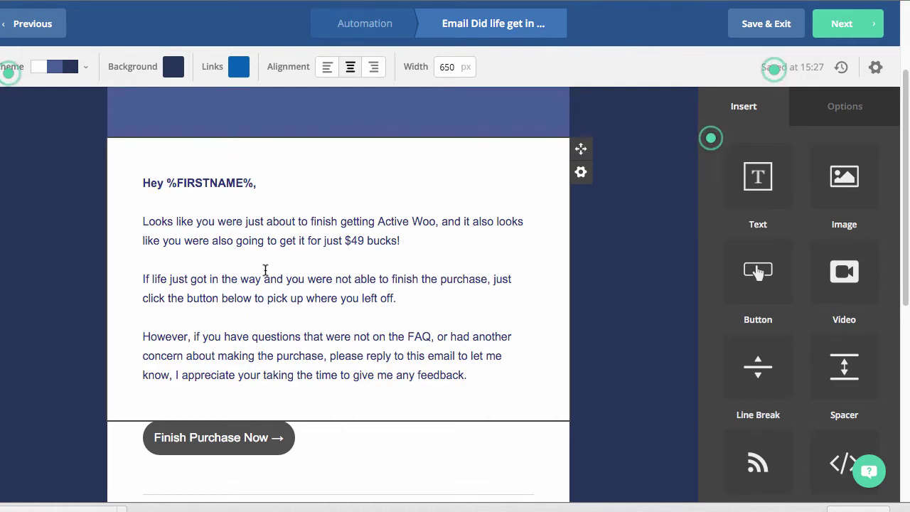
scroll(265, 270, down, 1)
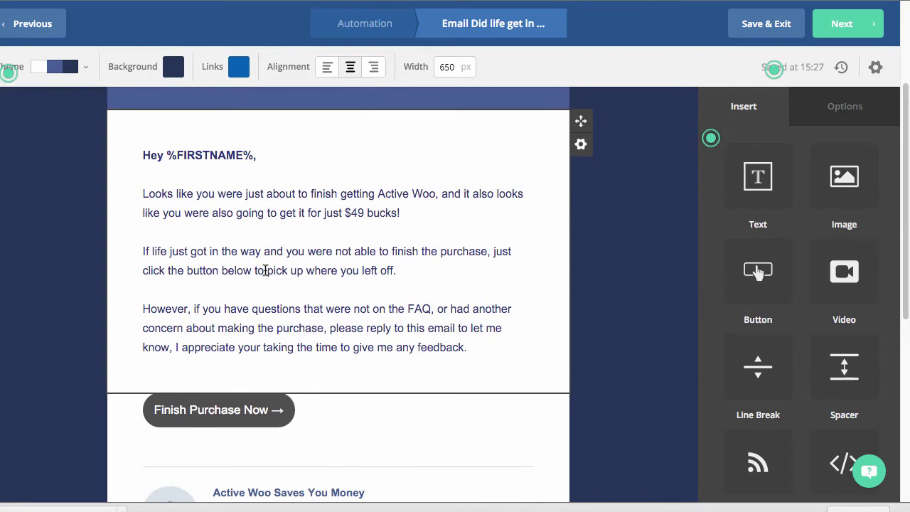
click(214, 407)
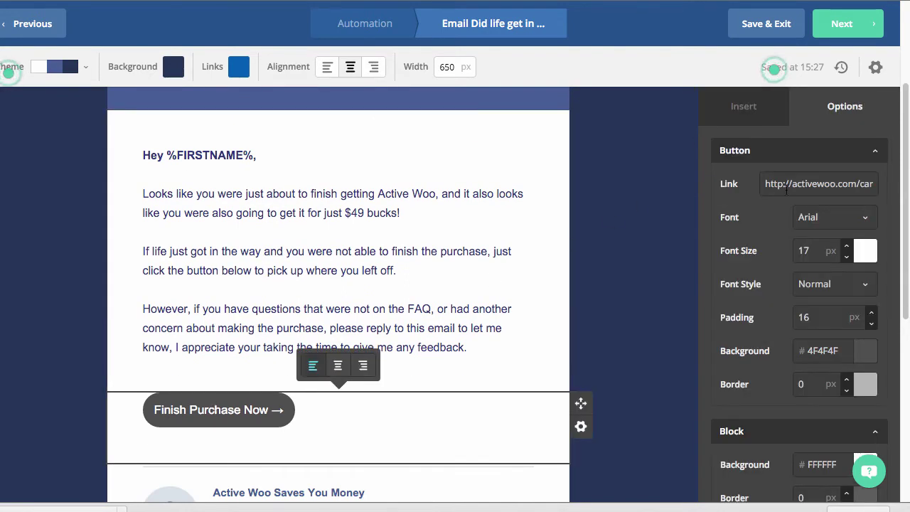
click(761, 184)
key(ctrl+a)
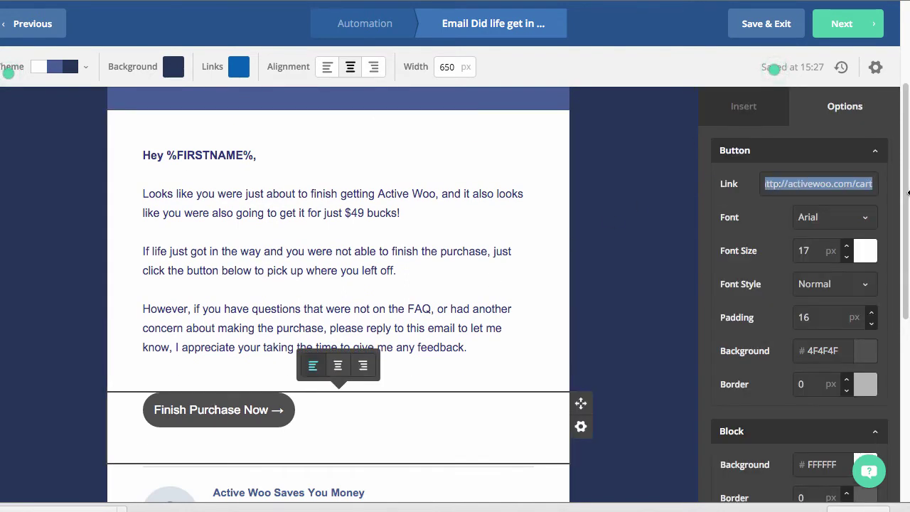
click(675, 217)
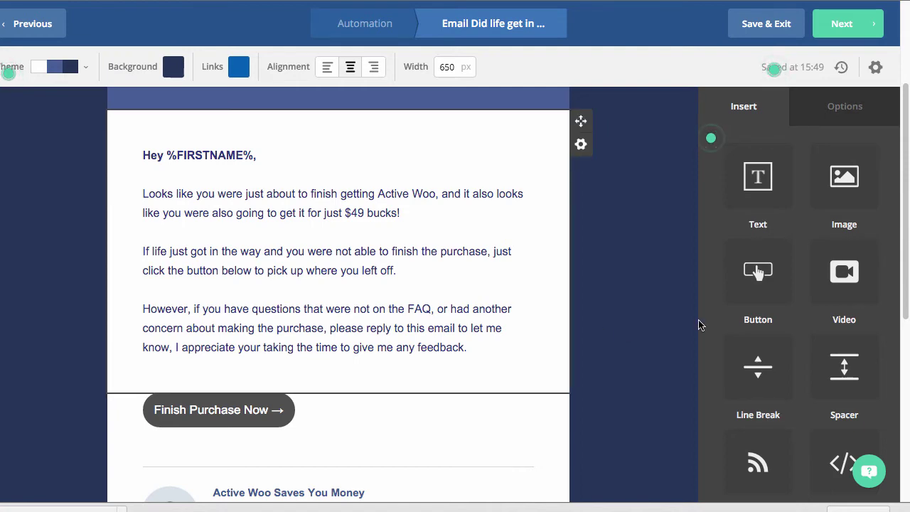
scroll(348, 274, down, 3)
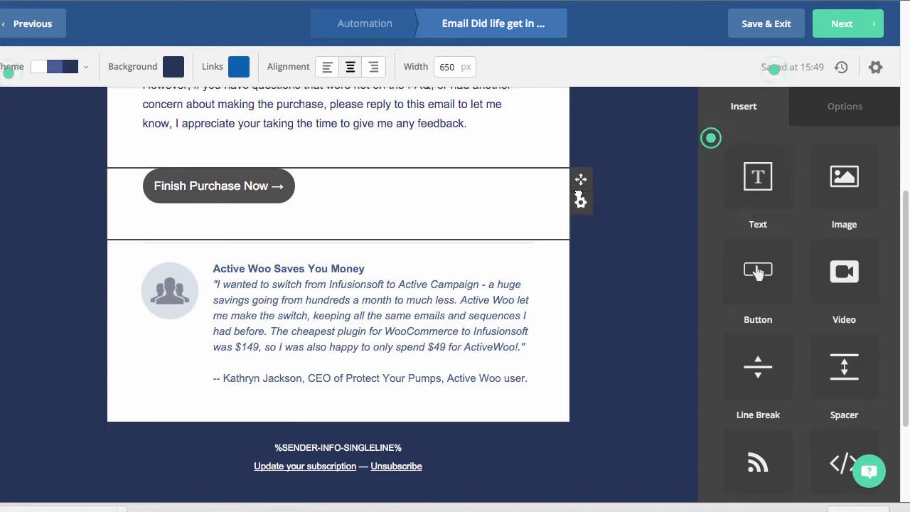
click(580, 204)
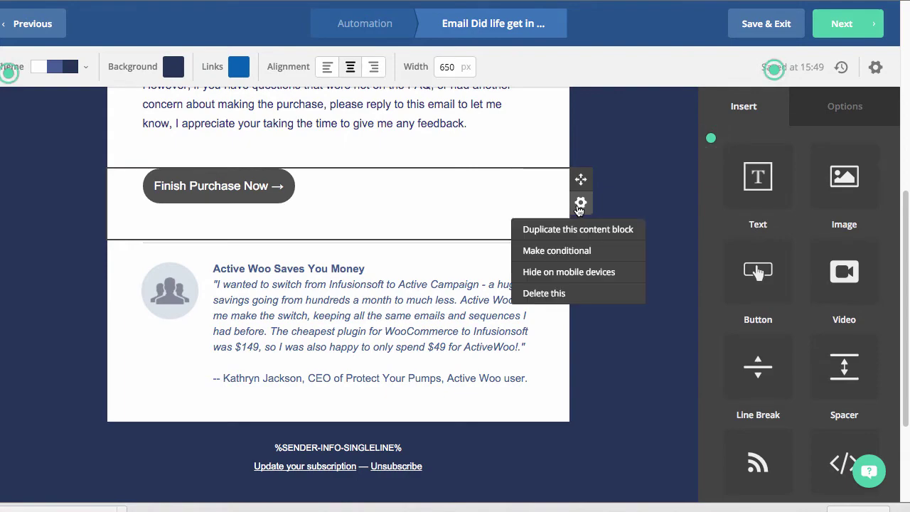
click(550, 250)
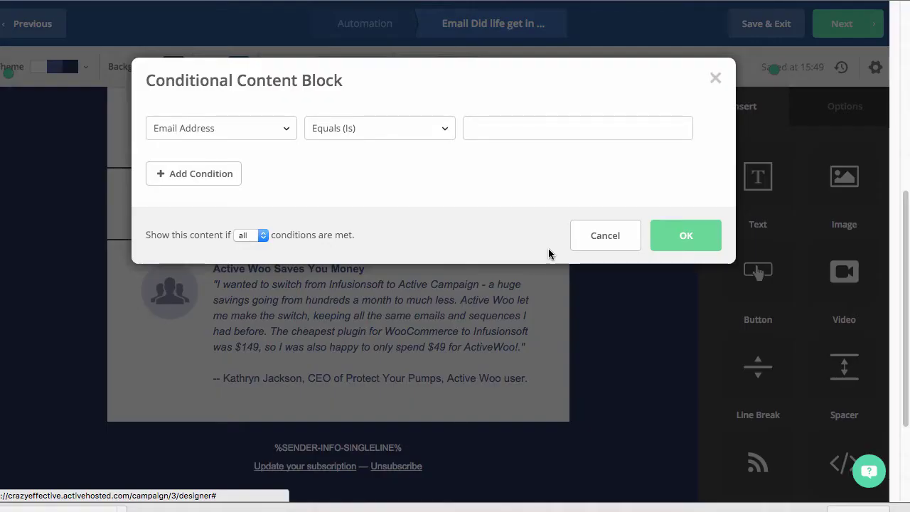
click(222, 129)
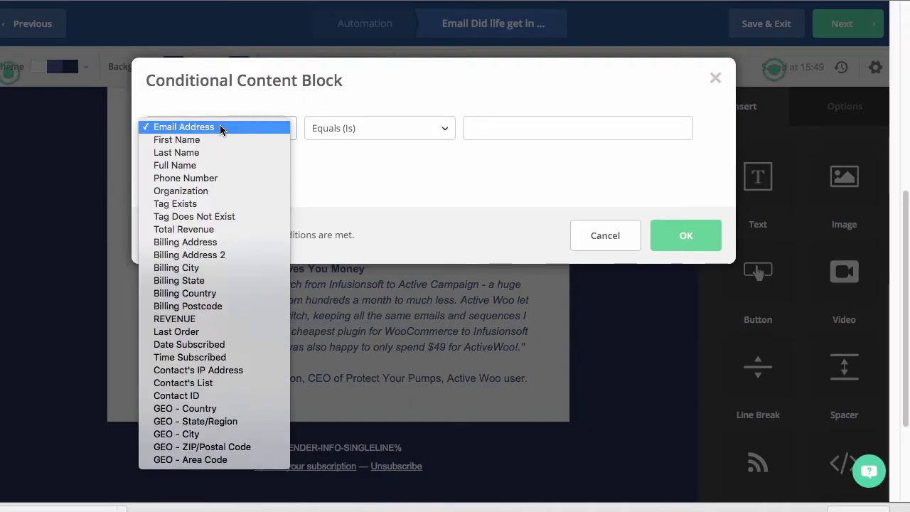
click(191, 205)
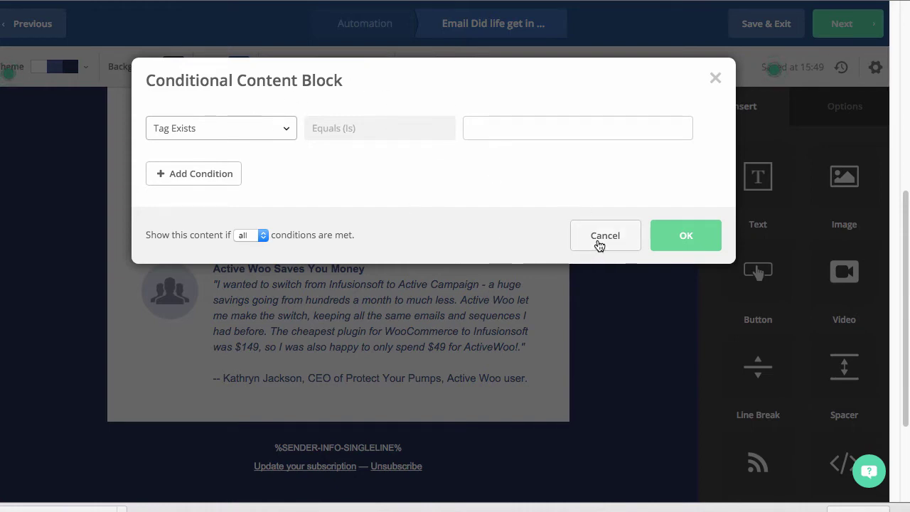
click(599, 242)
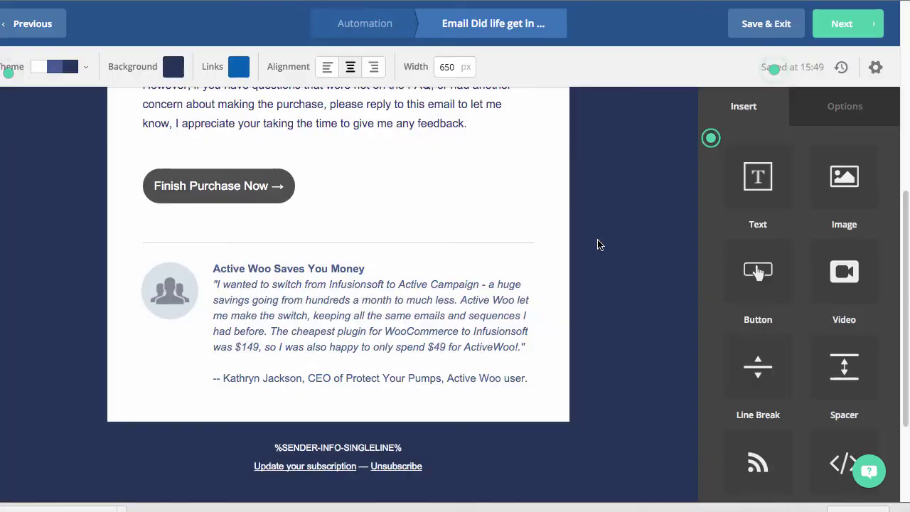
scroll(243, 259, up, 5)
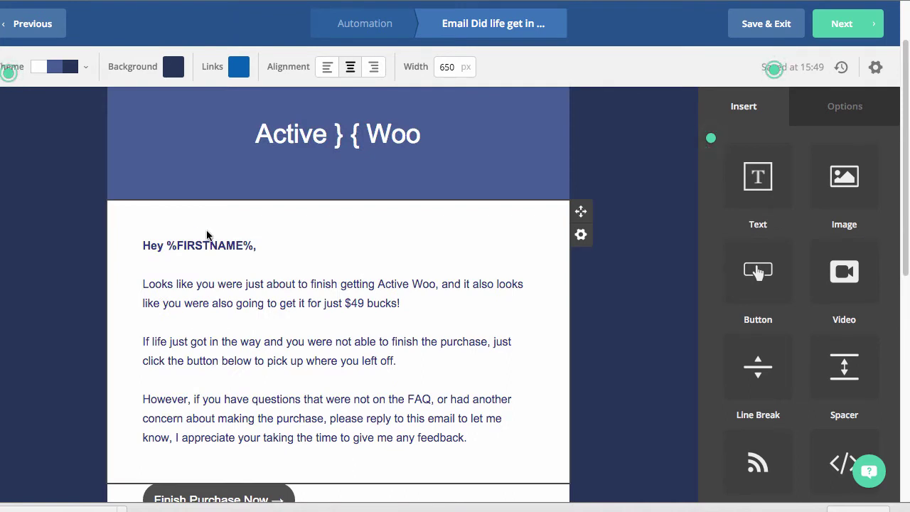
scroll(208, 237, down, 1)
scroll(192, 227, down, 3)
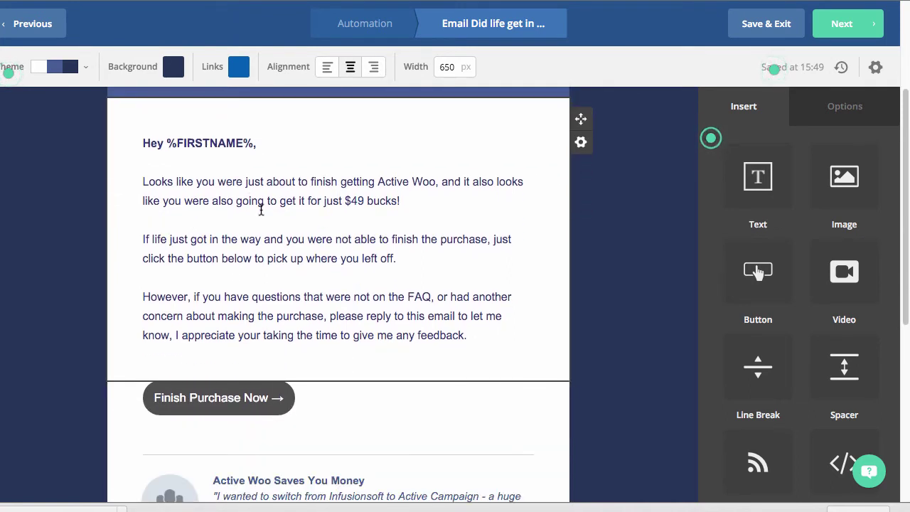
scroll(308, 232, down, 4)
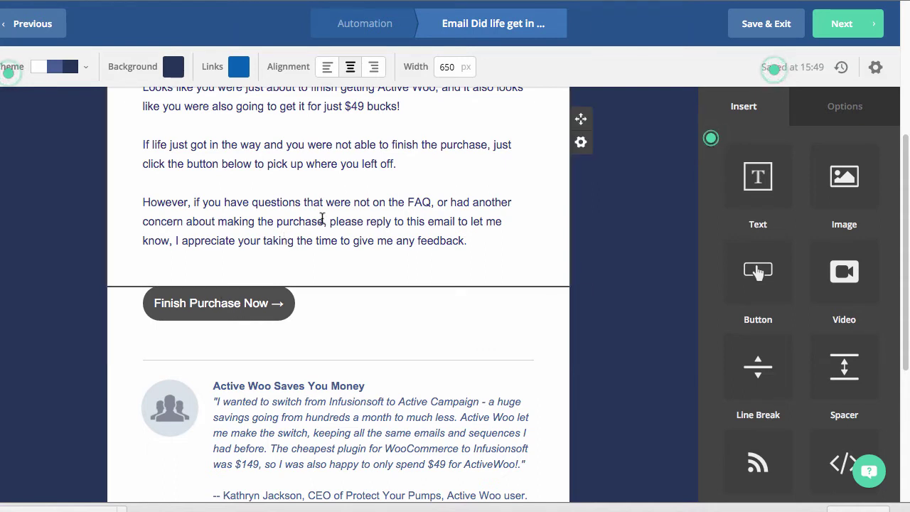
scroll(322, 218, up, 4)
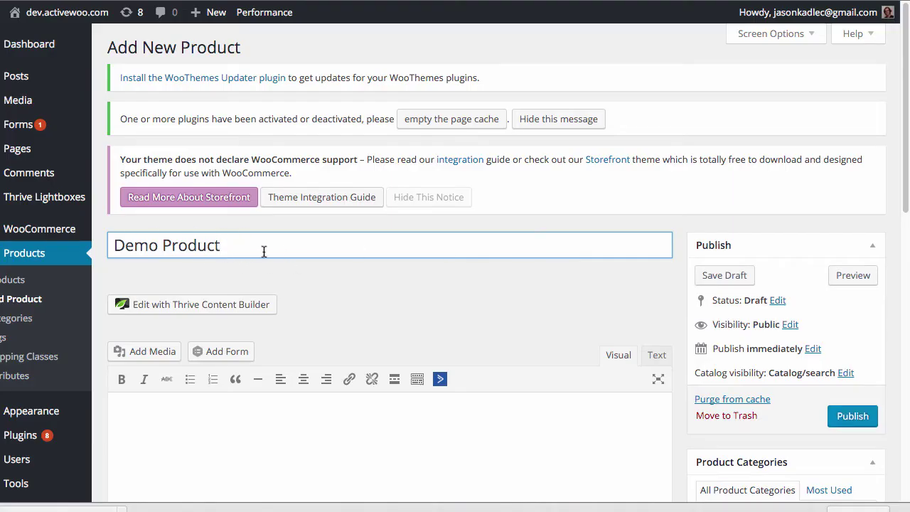
- Enter the product SKU DemoProduct, correcting the typo
scroll(282, 235, down, 1)
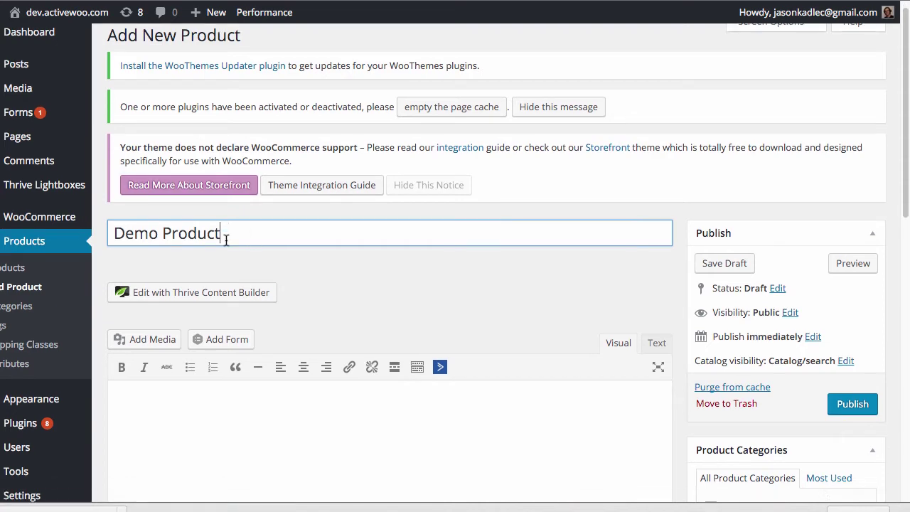
scroll(216, 109, down, 5)
scroll(287, 238, down, 5)
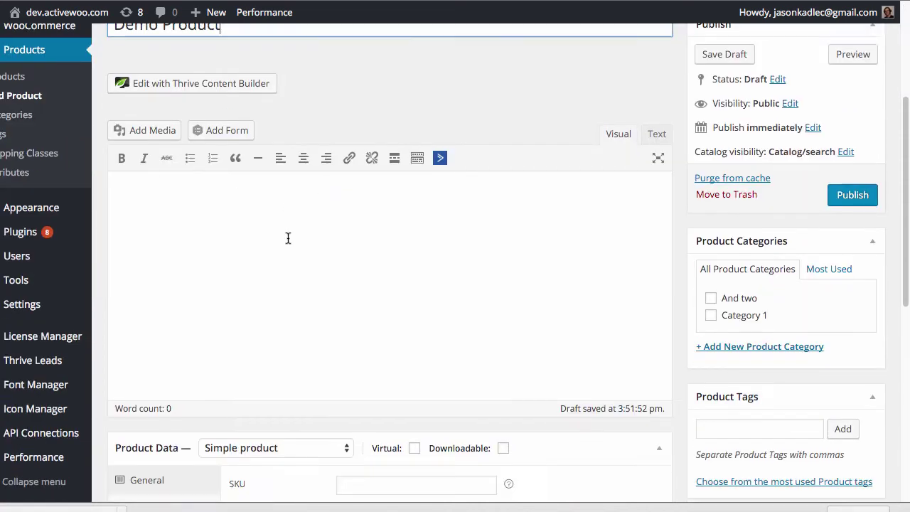
click(349, 351)
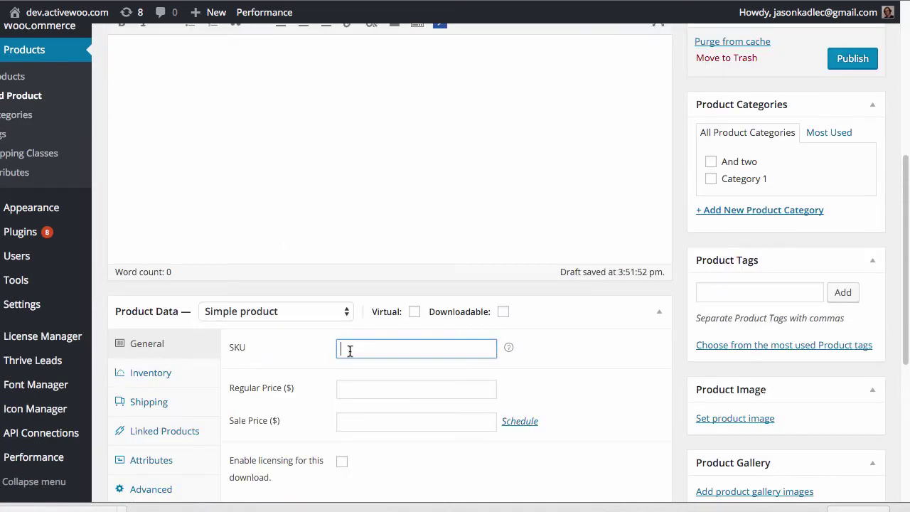
text(DemoPord)
key(BackSpace)
text(roduct)
drag(413, 349, 305, 336)
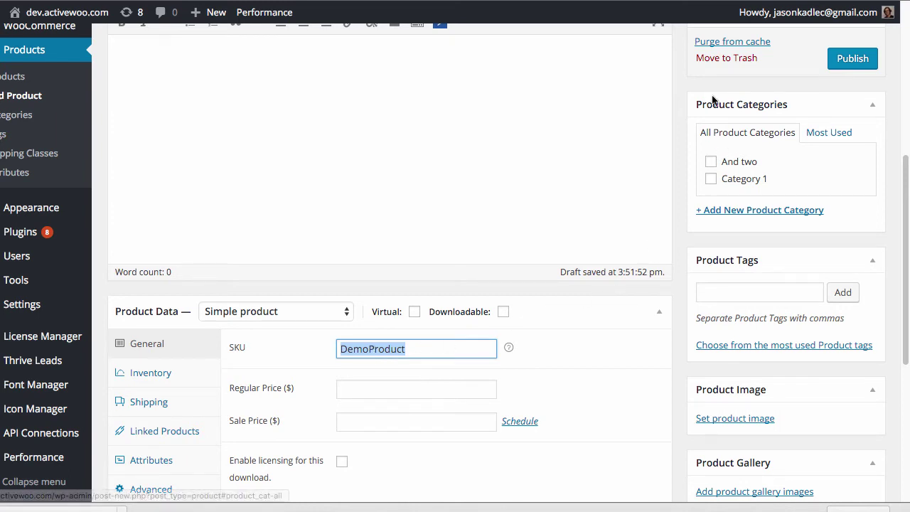
- Create and check a new Computer product category
click(720, 210)
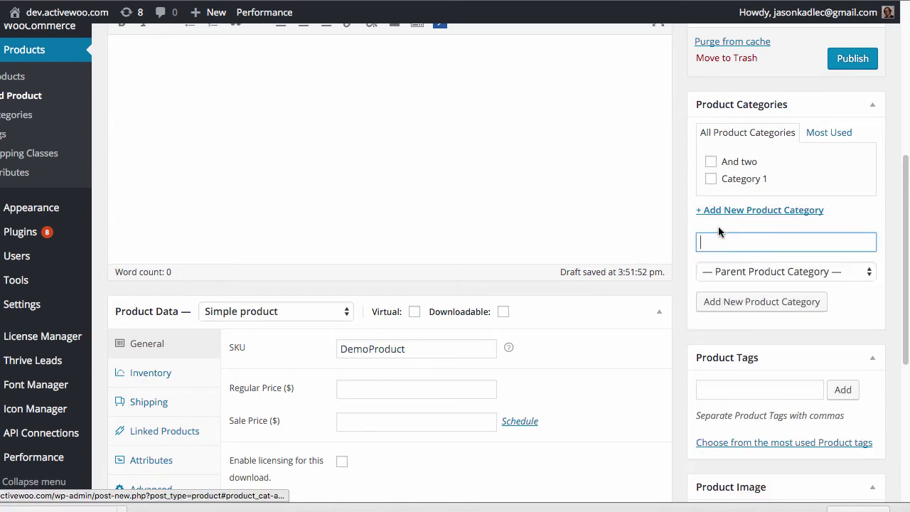
text(C)
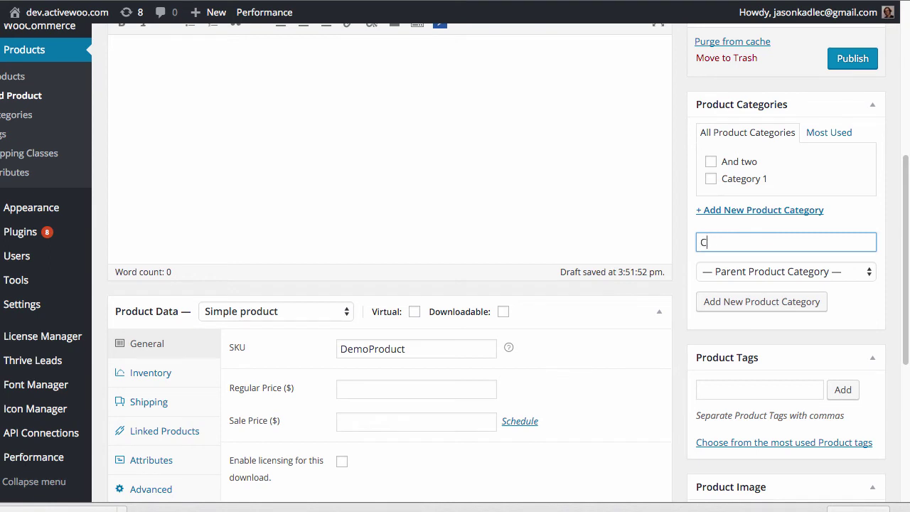
text(omputer)
click(707, 303)
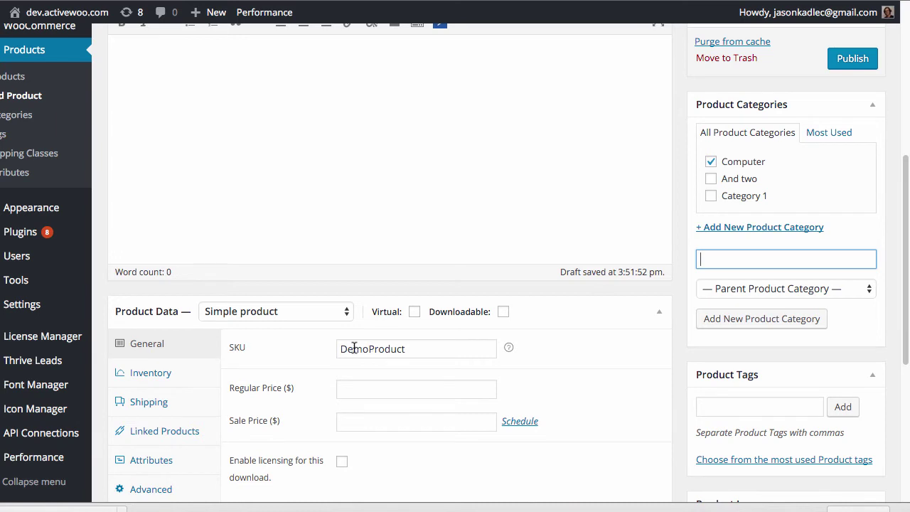
drag(411, 347, 284, 352)
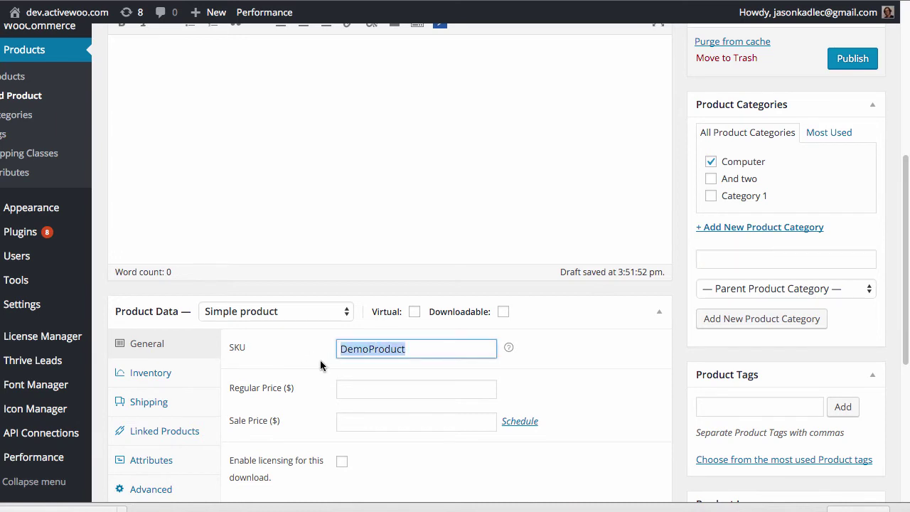
scroll(382, 258, up, 1)
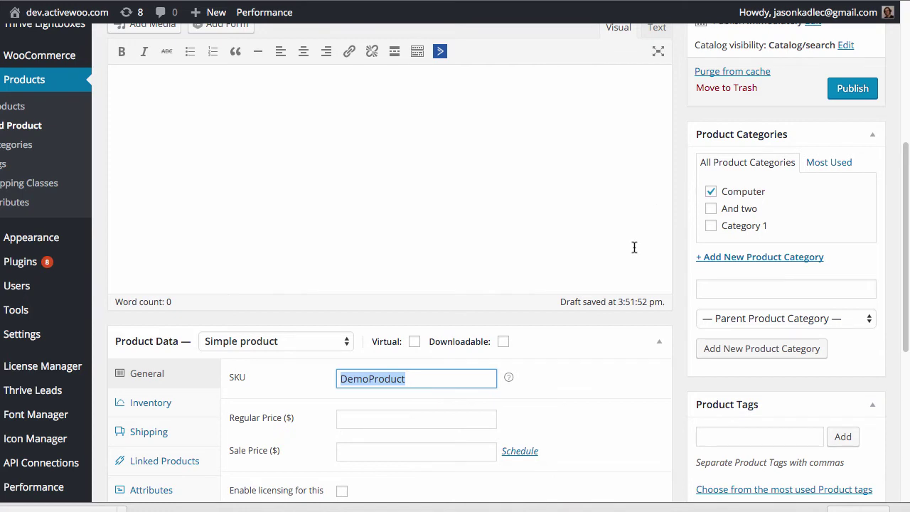
- Show the product's Linked Products up-sell and cross-sell fields
scroll(625, 365, down, 2)
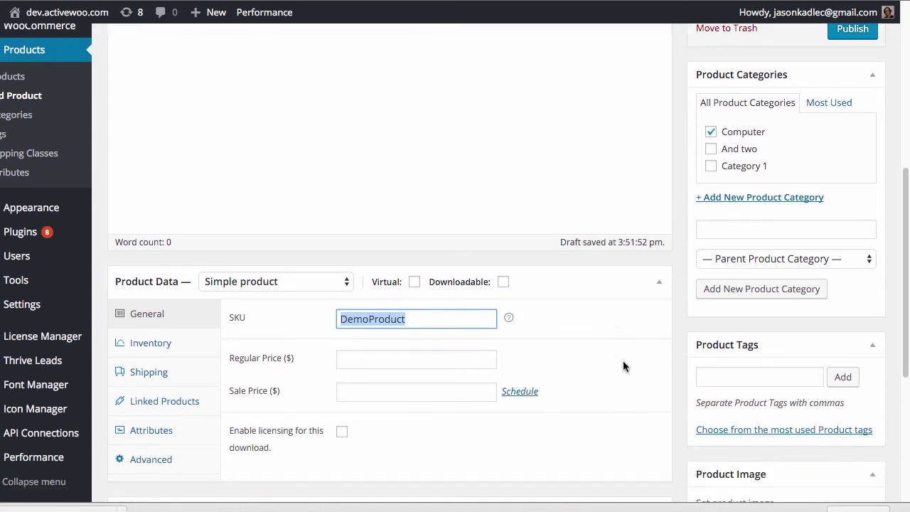
click(149, 404)
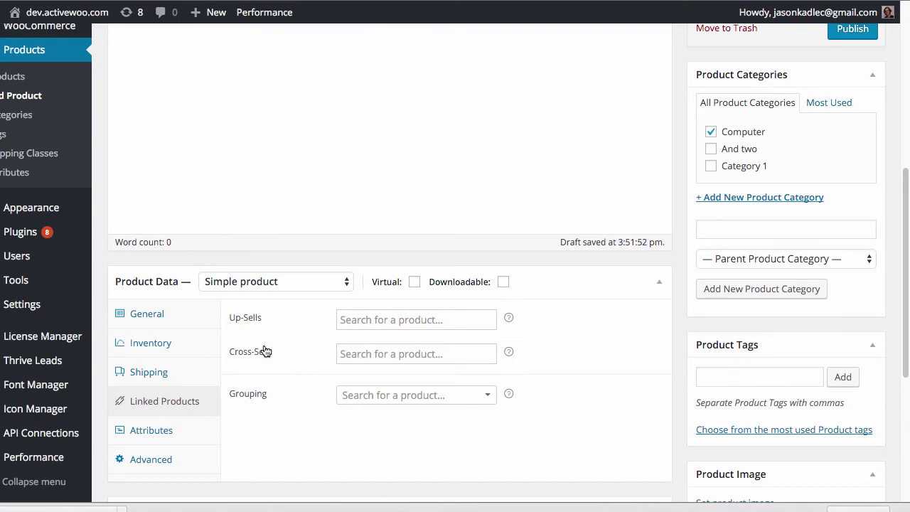
scroll(434, 341, up, 1)
scroll(432, 343, up, 10)
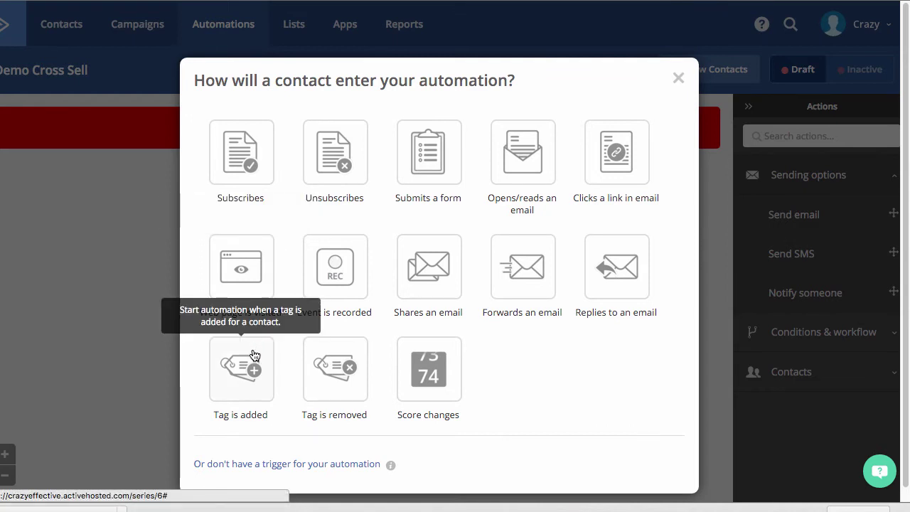
- Make the Demo Cross Sell automation start when tag ActiveWoo is added, running once
click(230, 361)
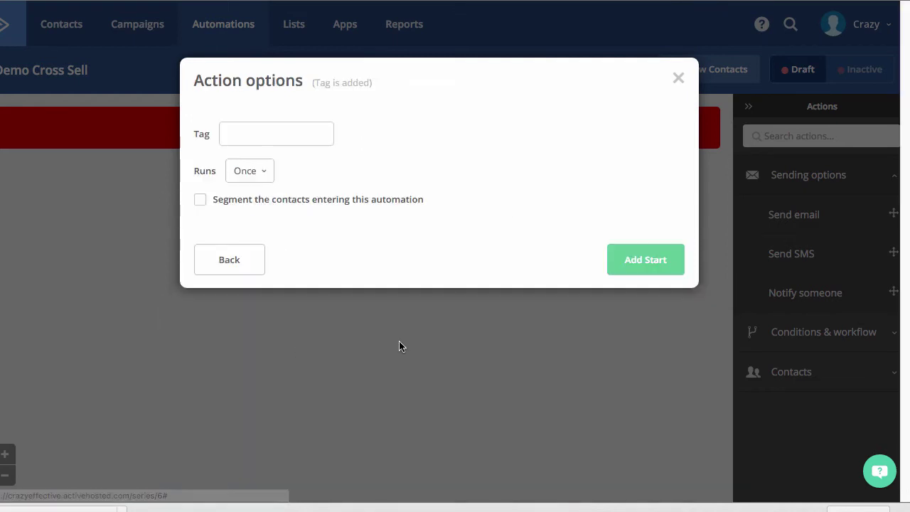
click(251, 143)
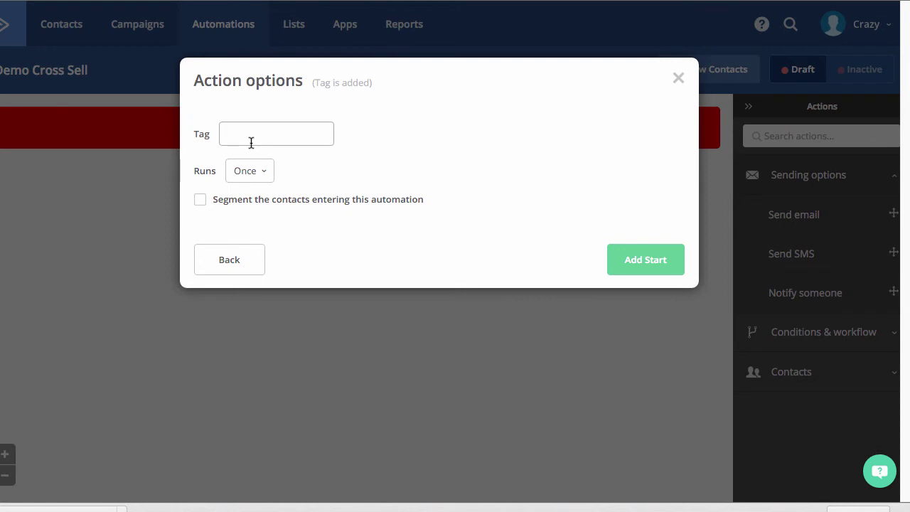
text(C)
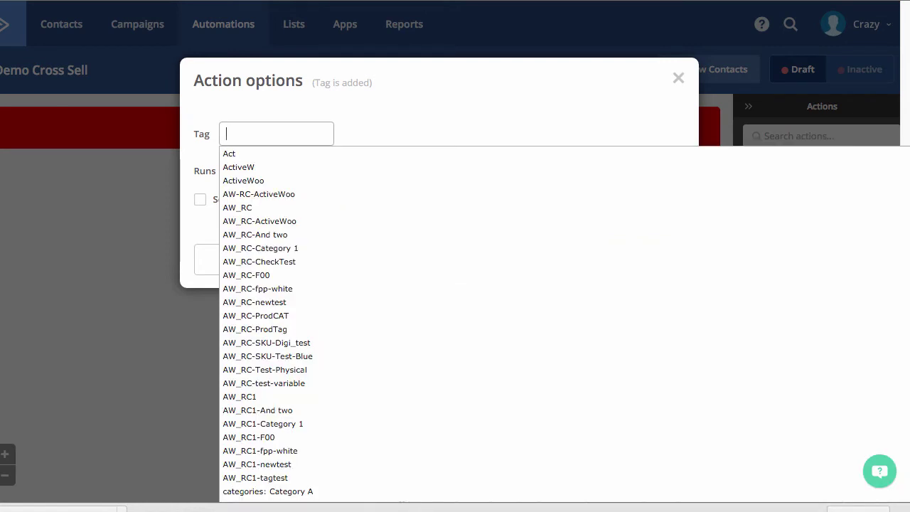
text(ctiveWoo)
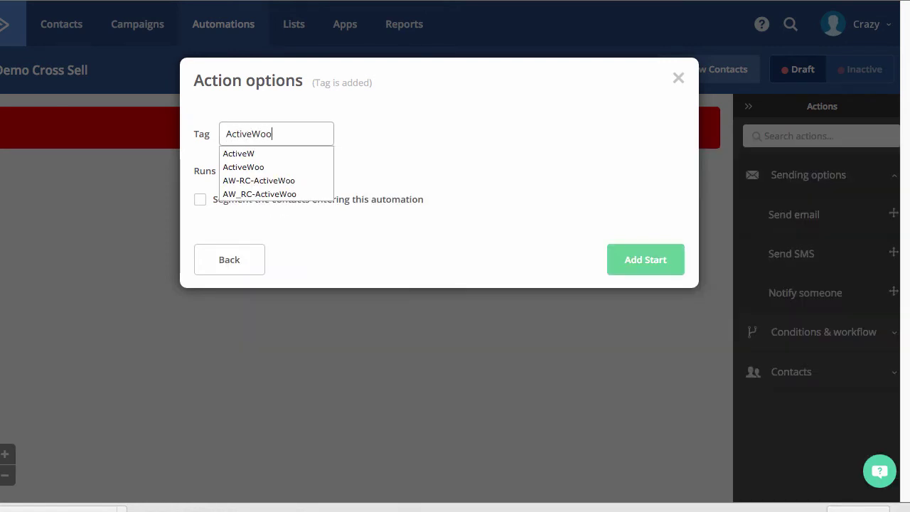
click(273, 121)
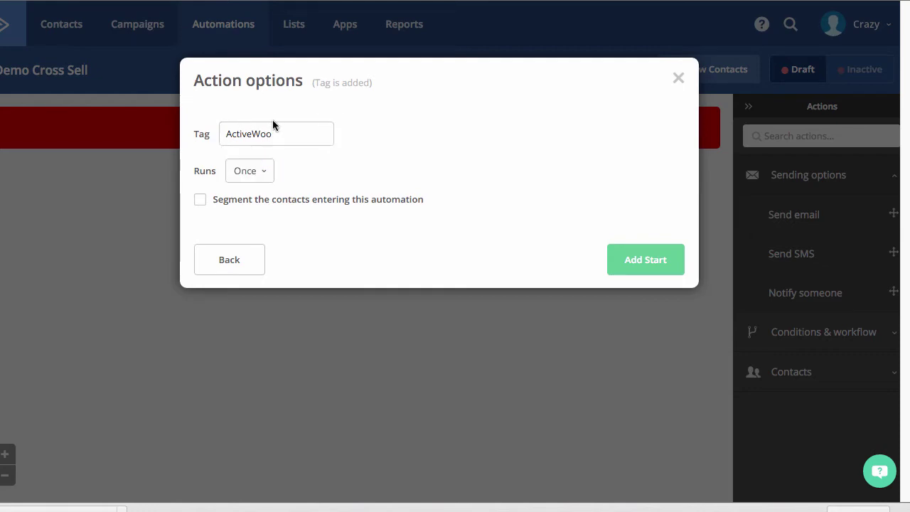
click(615, 257)
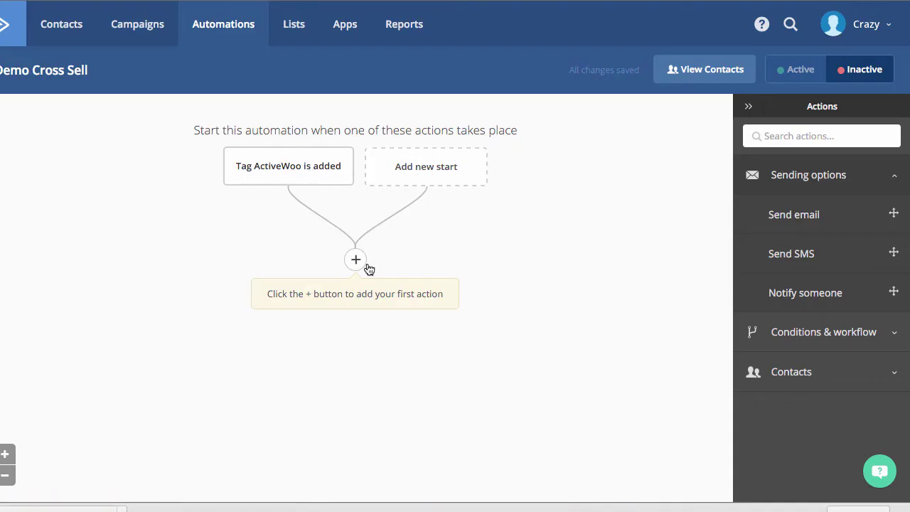
click(354, 261)
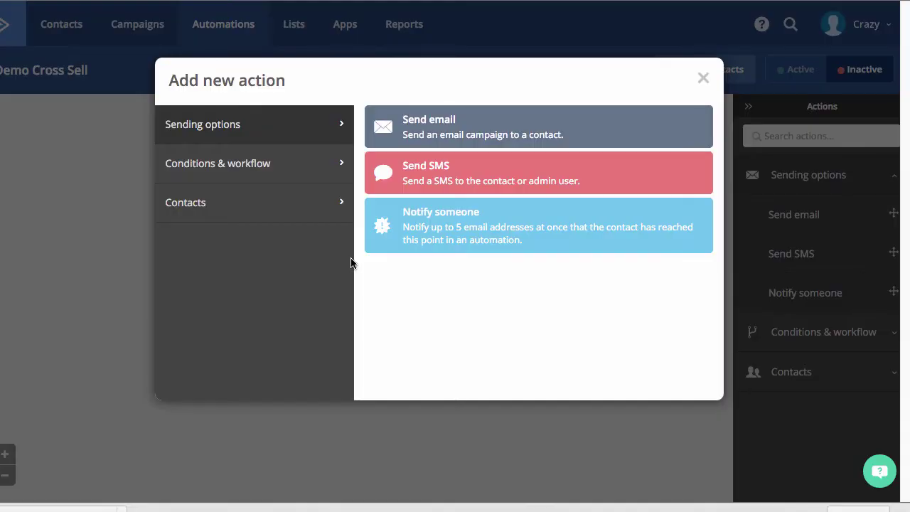
- Add an If/Else split on Contact Details > Tag exists, with tag CrossSell
click(219, 172)
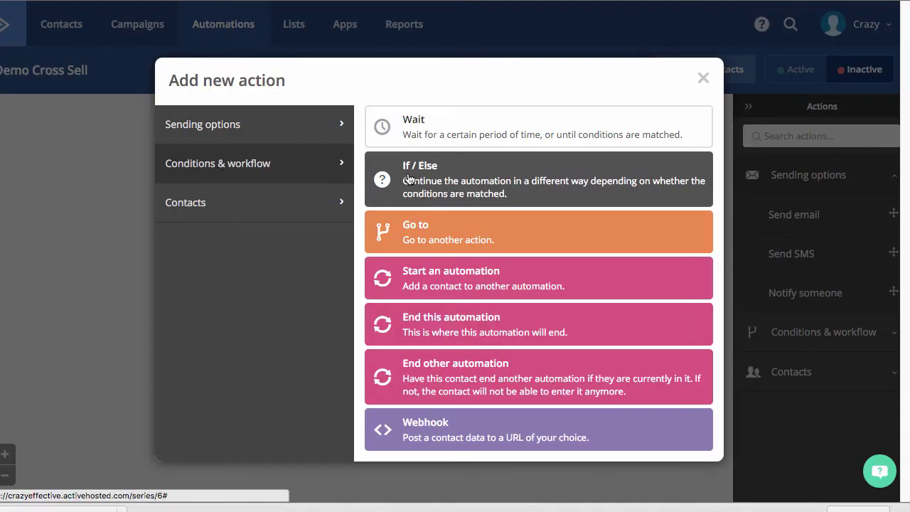
click(408, 177)
click(253, 139)
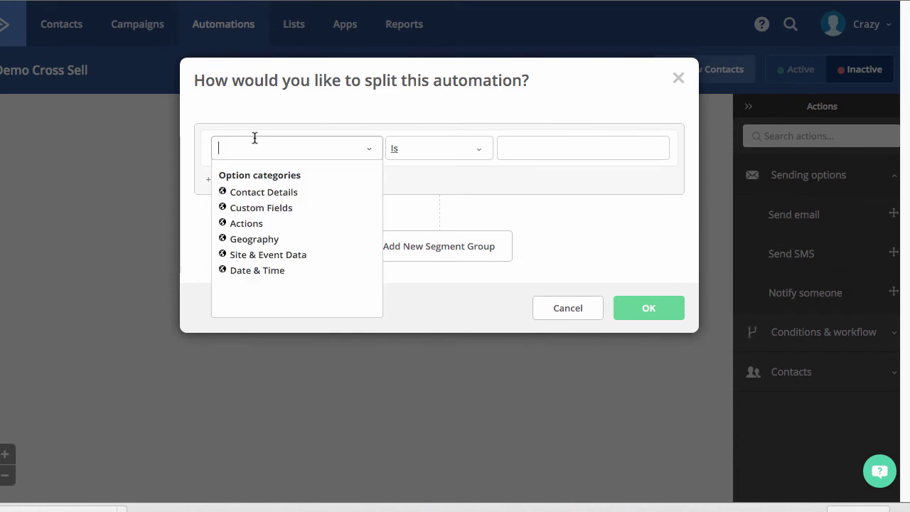
click(256, 198)
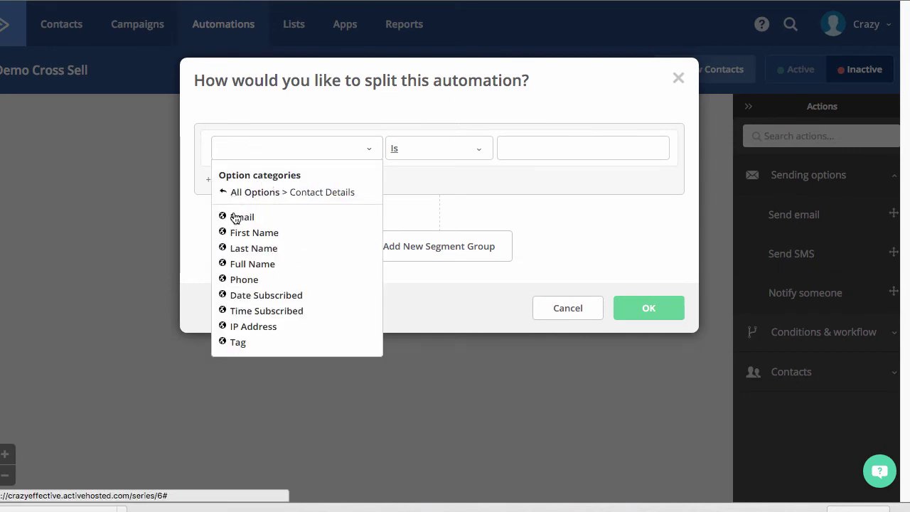
click(229, 344)
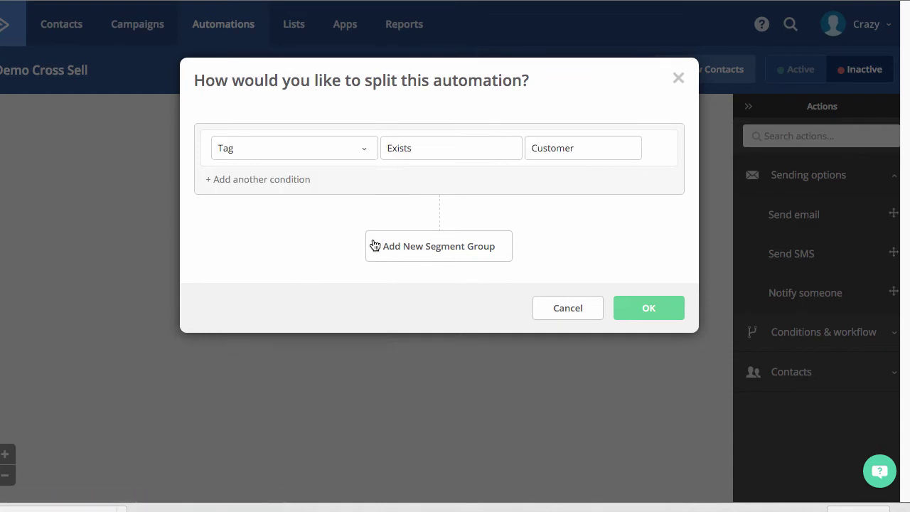
click(577, 146)
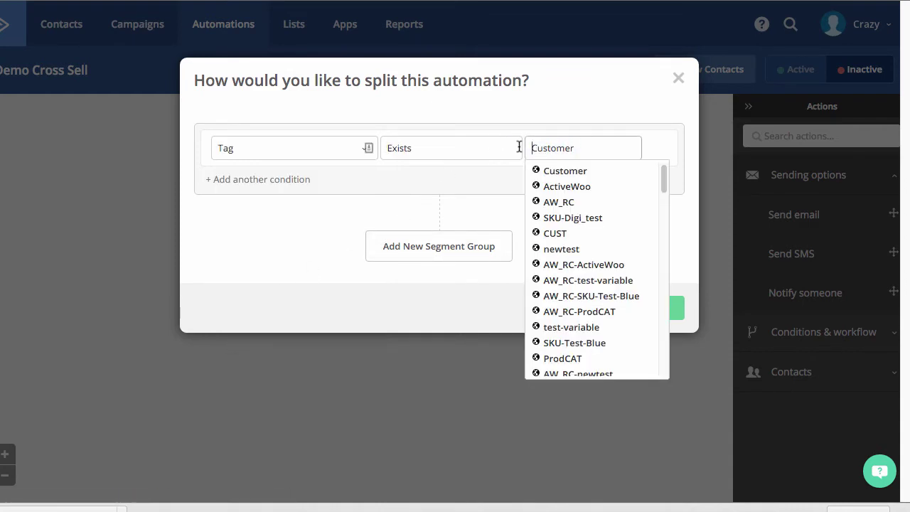
key(ctrl+a)
key(BackSpace)
click(570, 114)
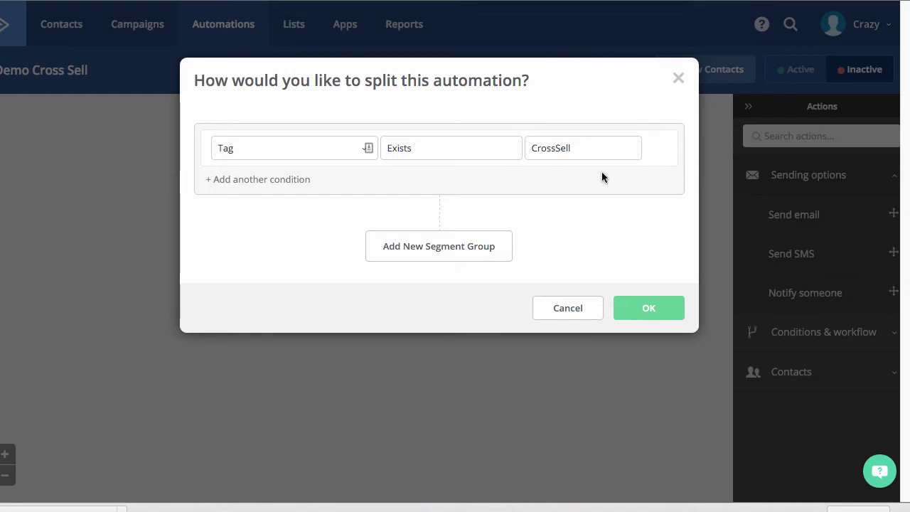
click(634, 307)
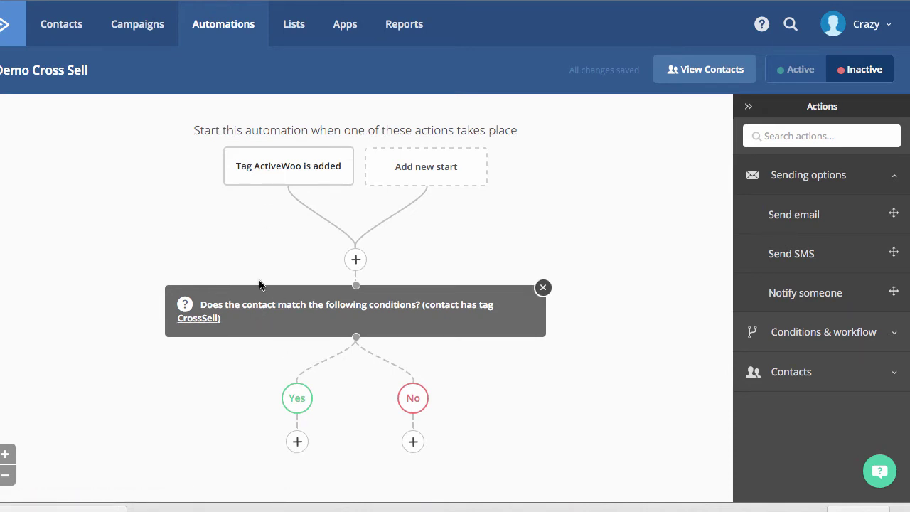
click(297, 441)
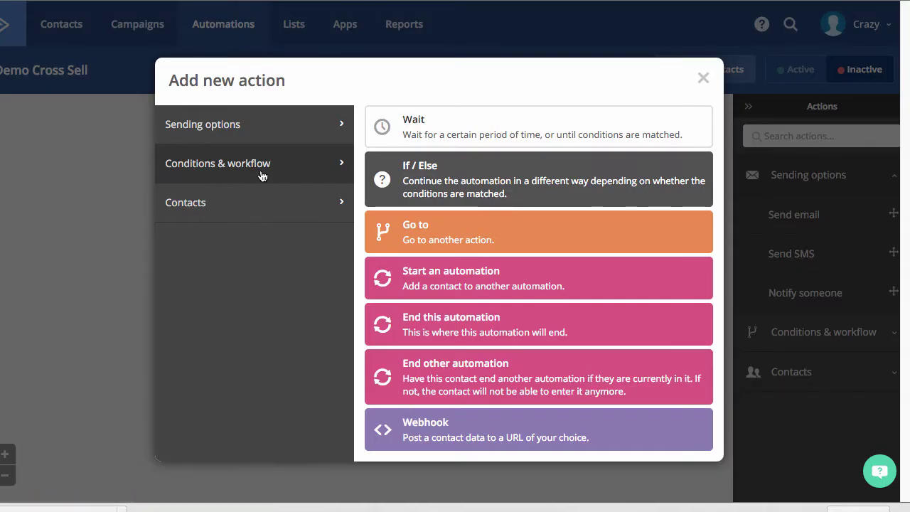
click(702, 78)
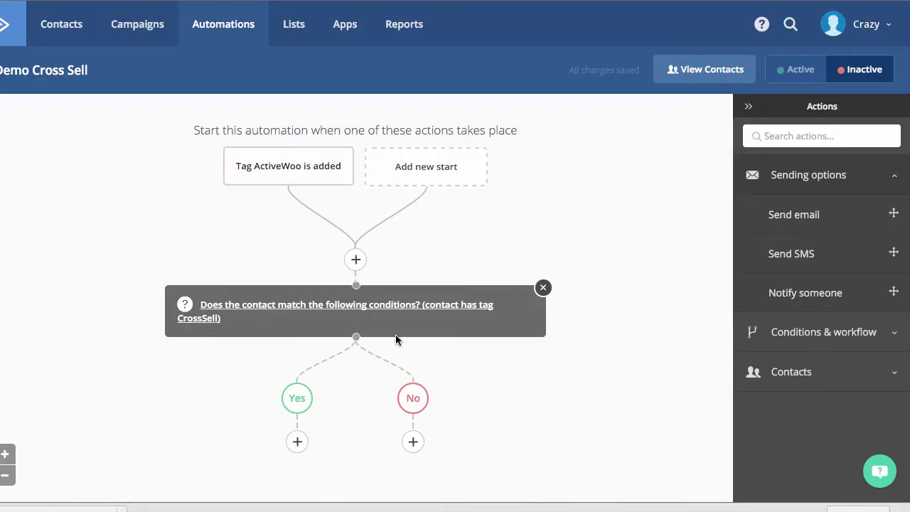
click(413, 442)
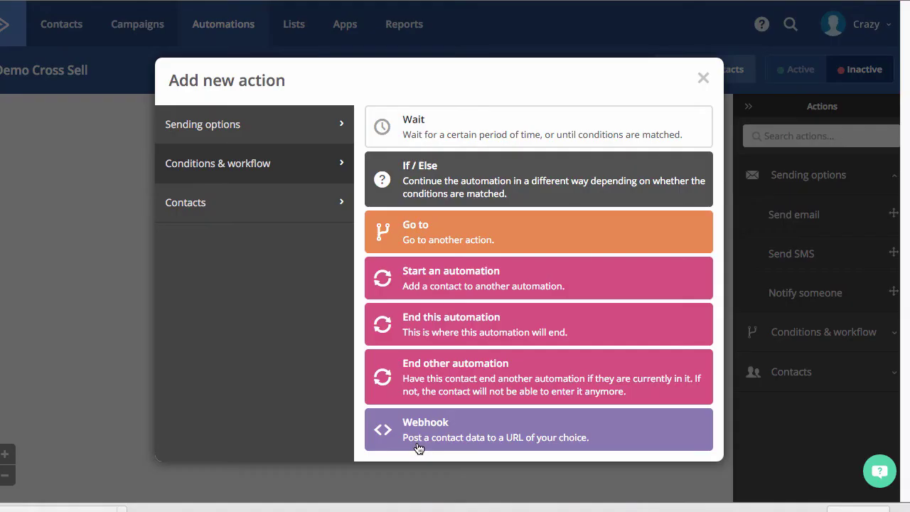
click(703, 78)
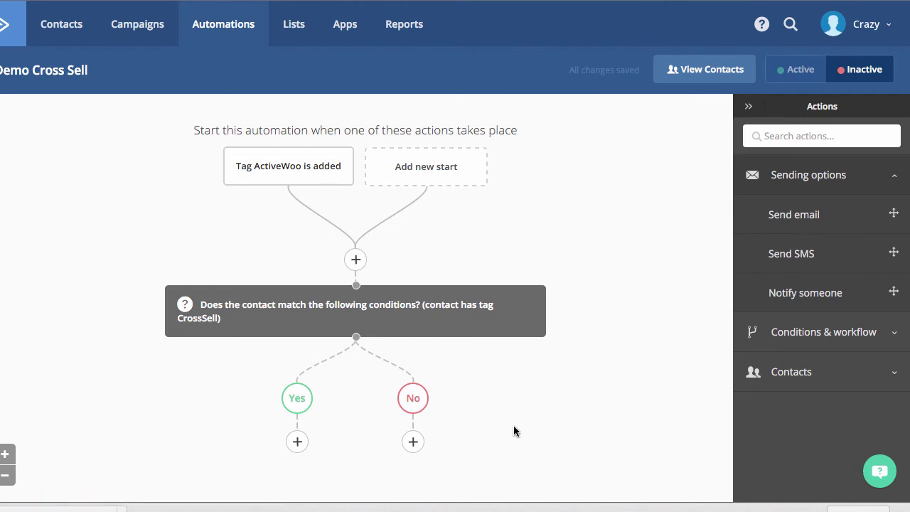
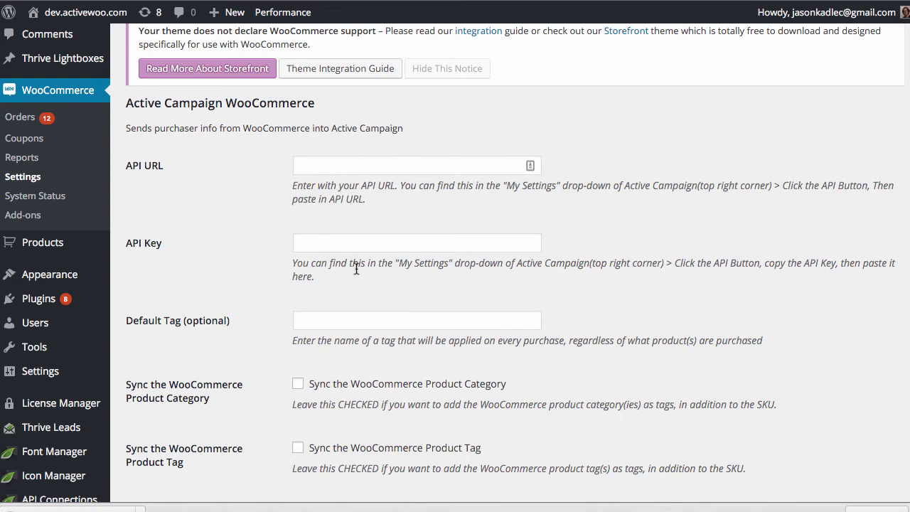
- Set the Default Tag to Customer using the autocomplete suggestion
scroll(330, 248, down, 2)
scroll(331, 248, down, 3)
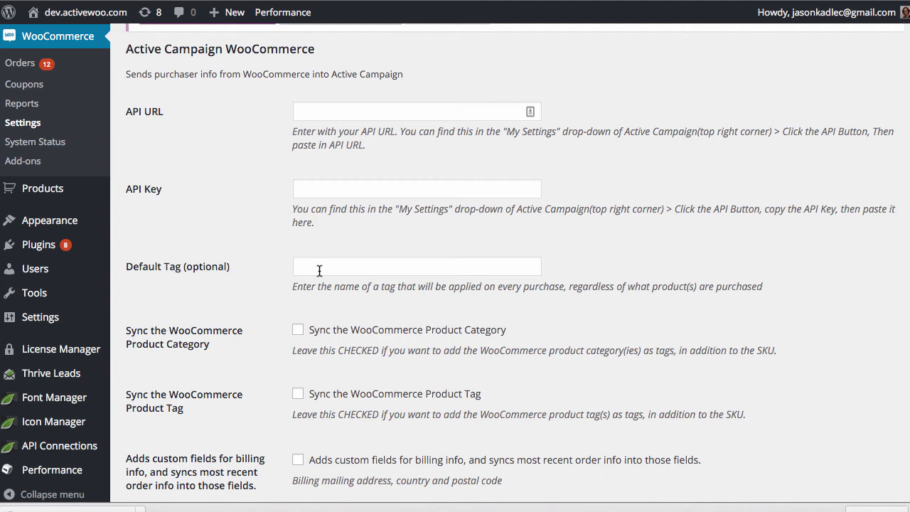
click(220, 275)
text(Customer)
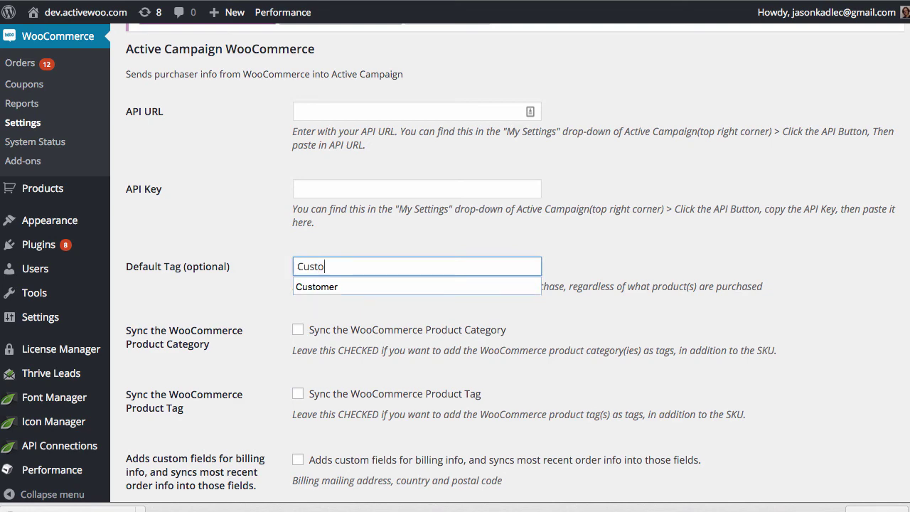
click(320, 215)
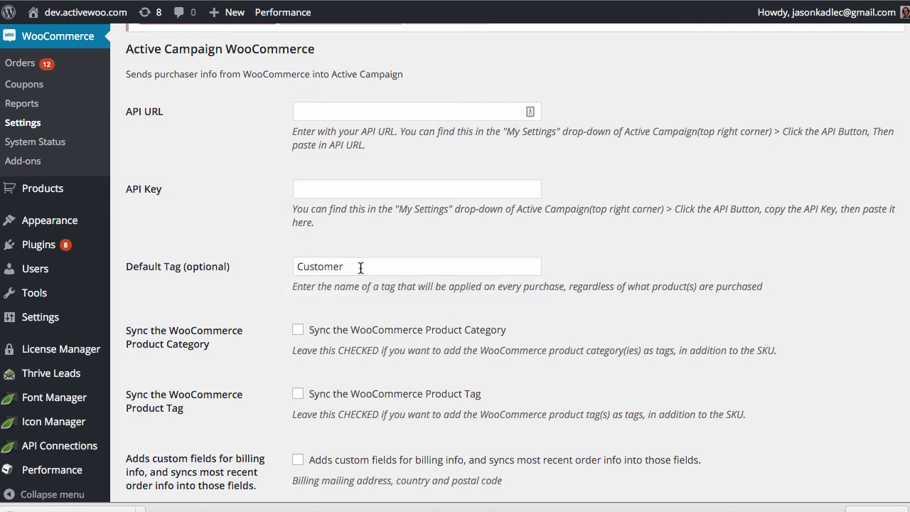
- Enable both Sync Product Category and Sync Product Tag as tags
scroll(321, 294, down, 3)
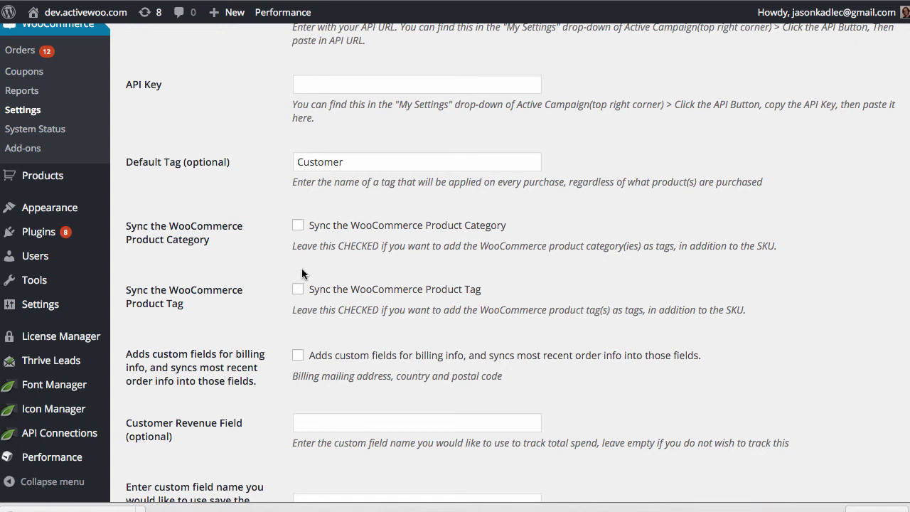
click(297, 226)
click(297, 289)
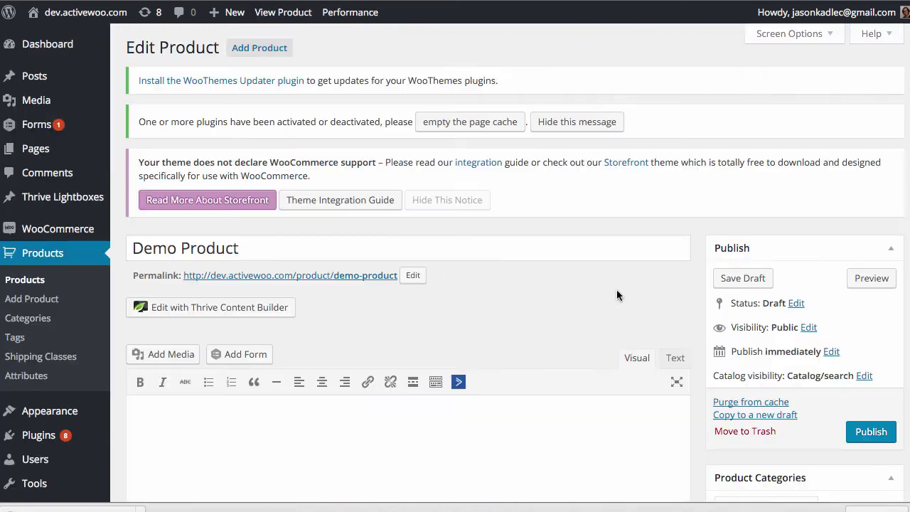
scroll(616, 290, down, 2)
scroll(616, 289, down, 3)
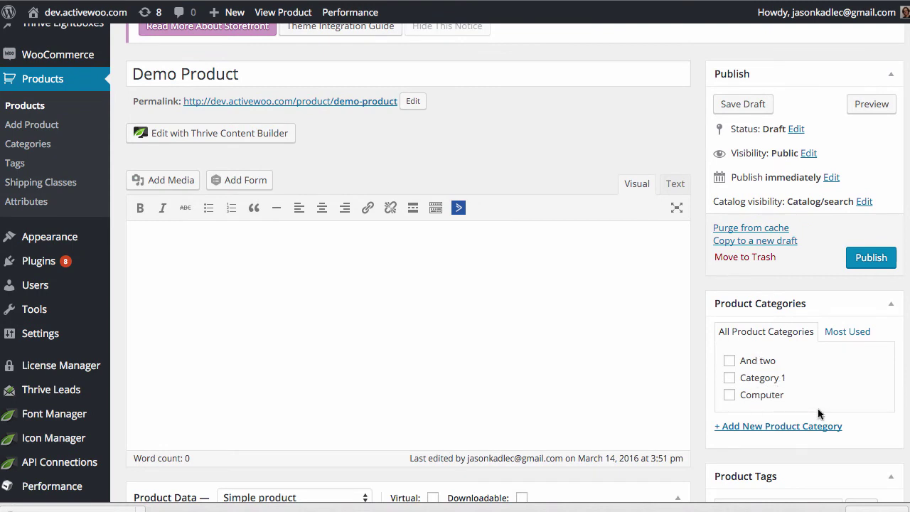
scroll(818, 408, down, 1)
scroll(817, 408, down, 3)
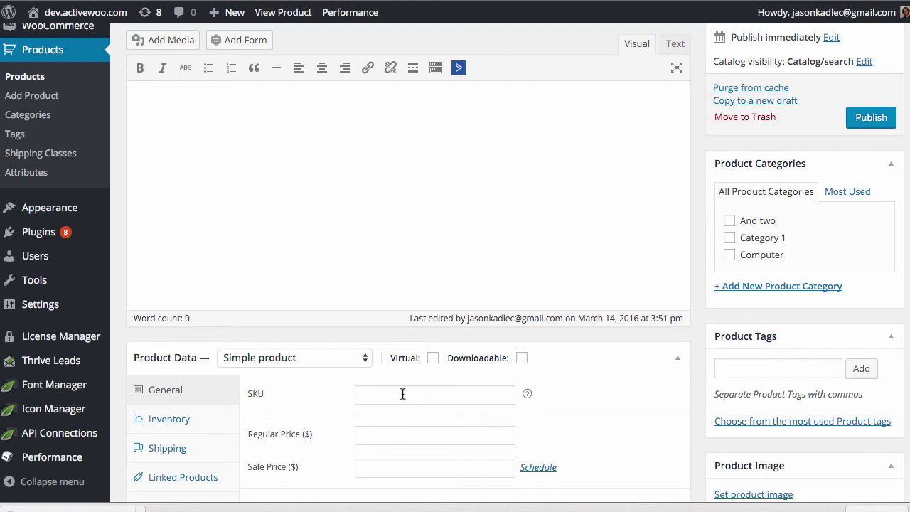
click(434, 402)
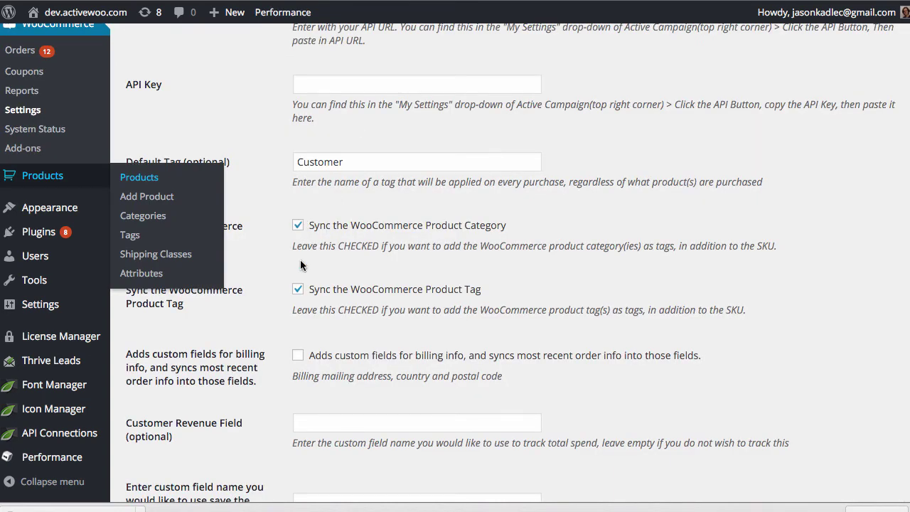
- Tick 'Adds custom fields for billing info' to sync the most recent order into custom fields
scroll(354, 313, down, 2)
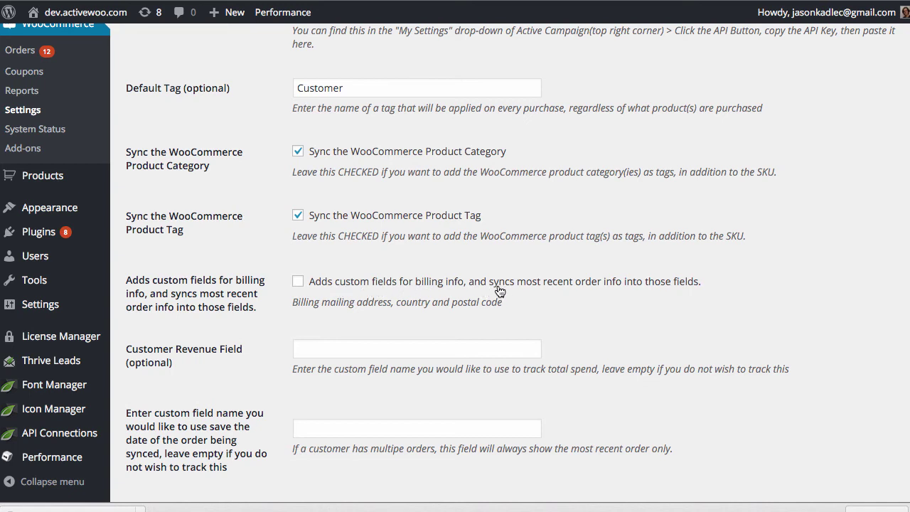
click(299, 282)
scroll(333, 291, down, 2)
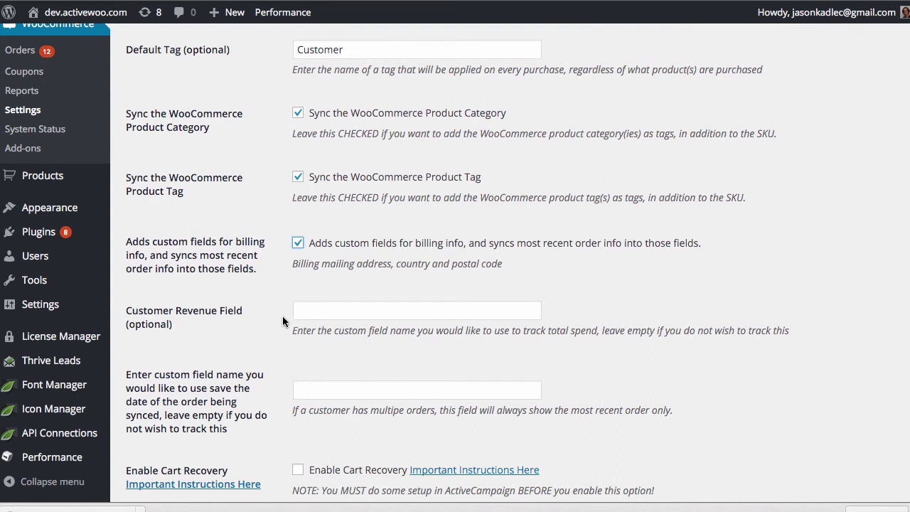
click(307, 302)
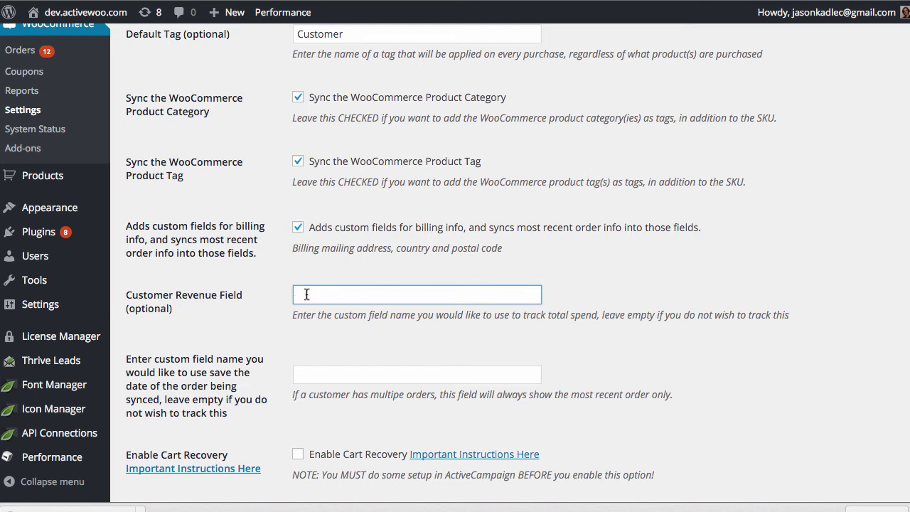
- Enter Total Revenue as the Customer Revenue Field name
text(Total )
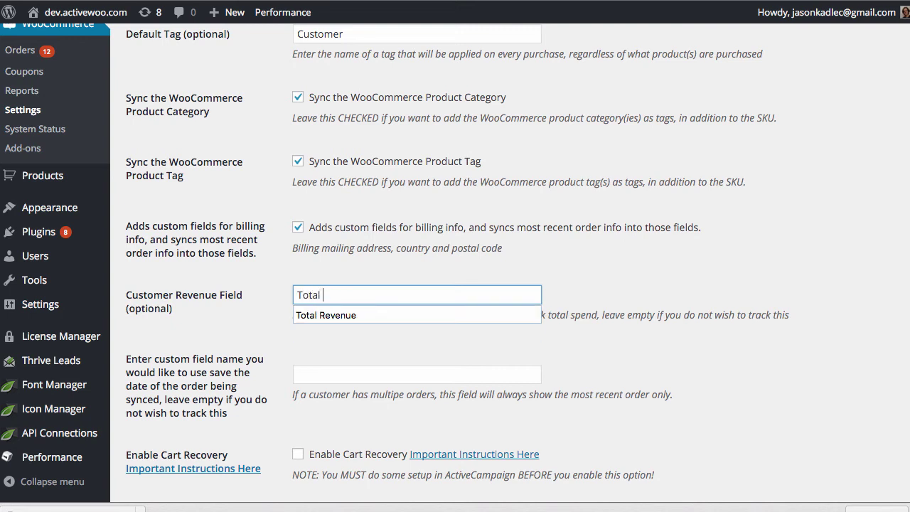
text(Revenue)
click(290, 297)
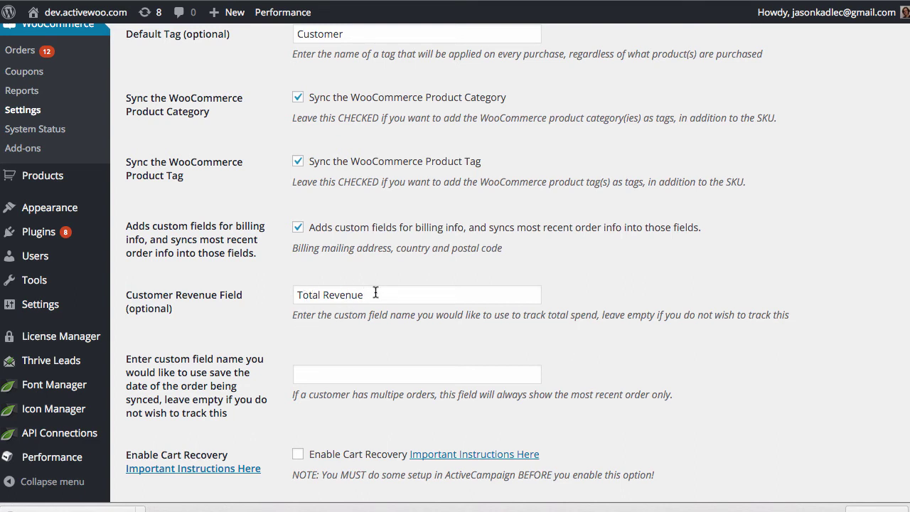
drag(372, 294, 275, 296)
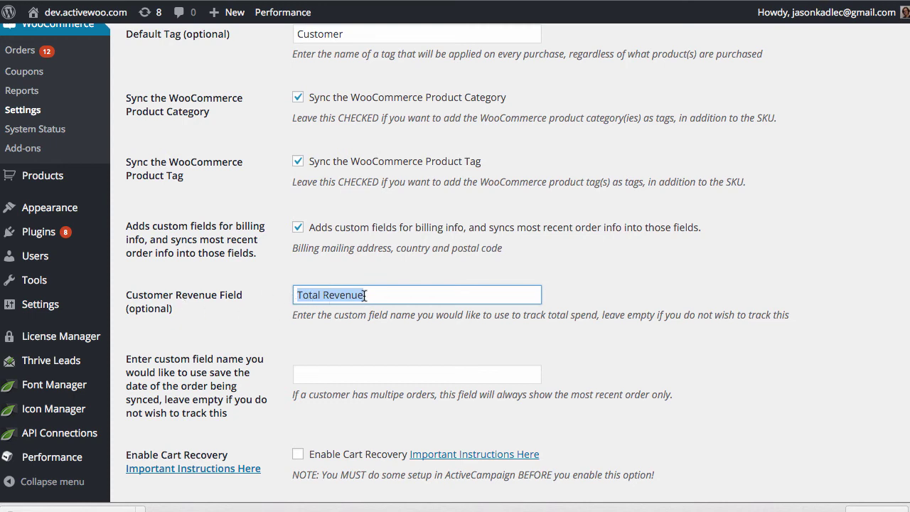
- Enter Last Order Date as the order-date custom field name
scroll(364, 295, down, 2)
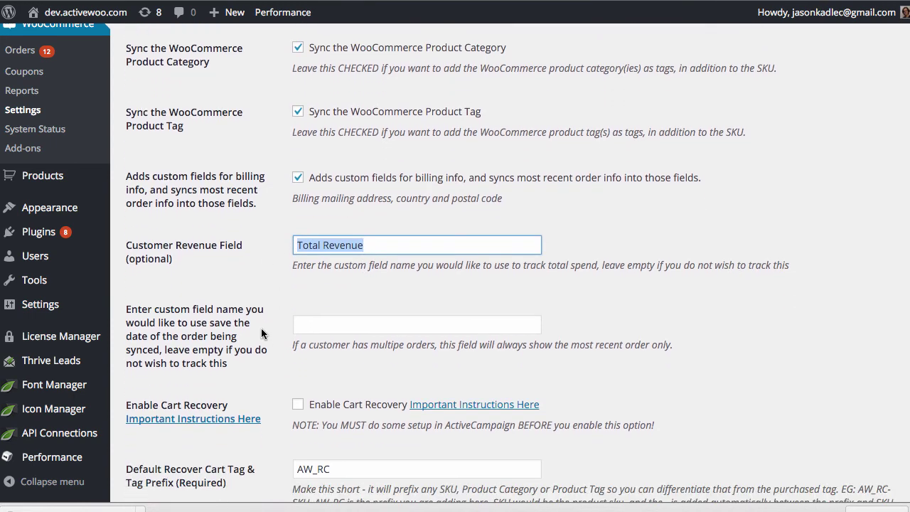
click(311, 325)
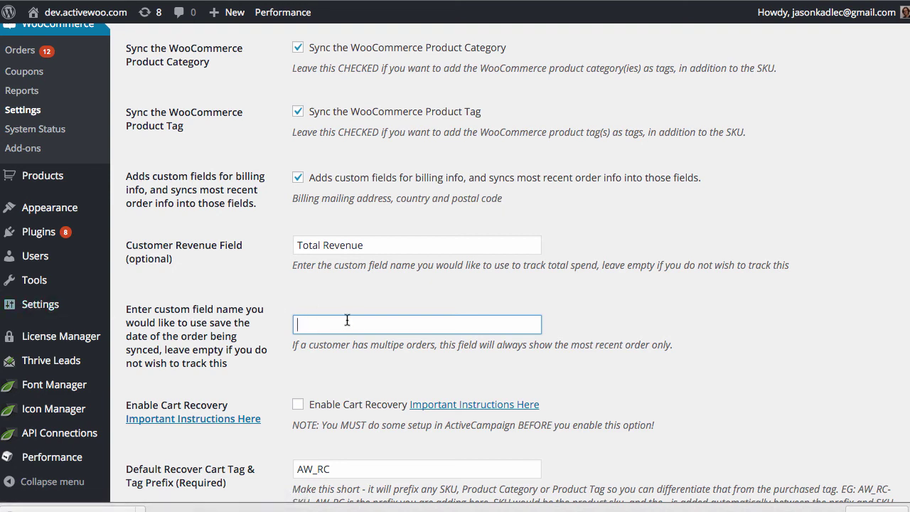
text(Last Order Date)
click(352, 290)
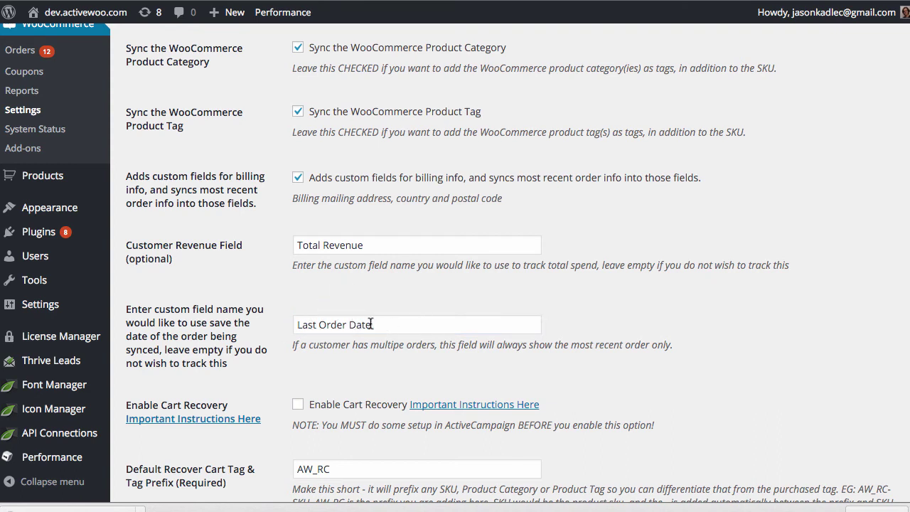
drag(370, 323, 286, 324)
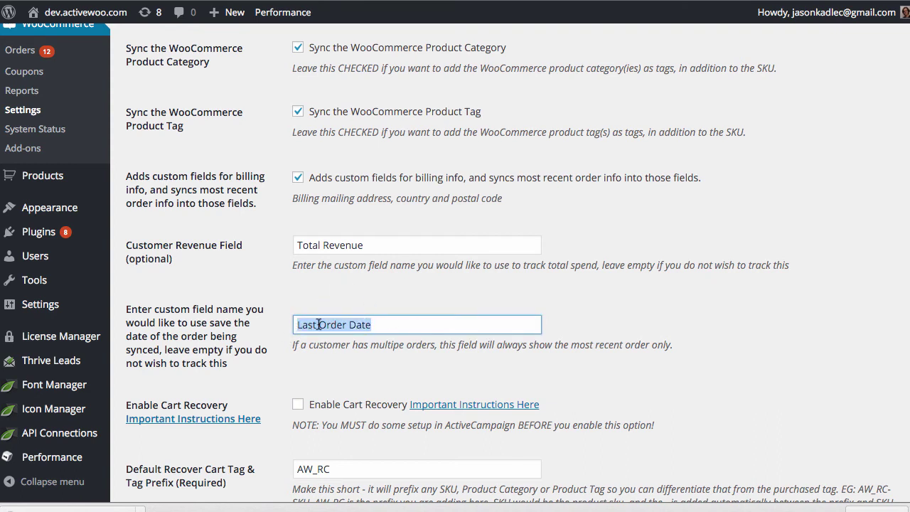
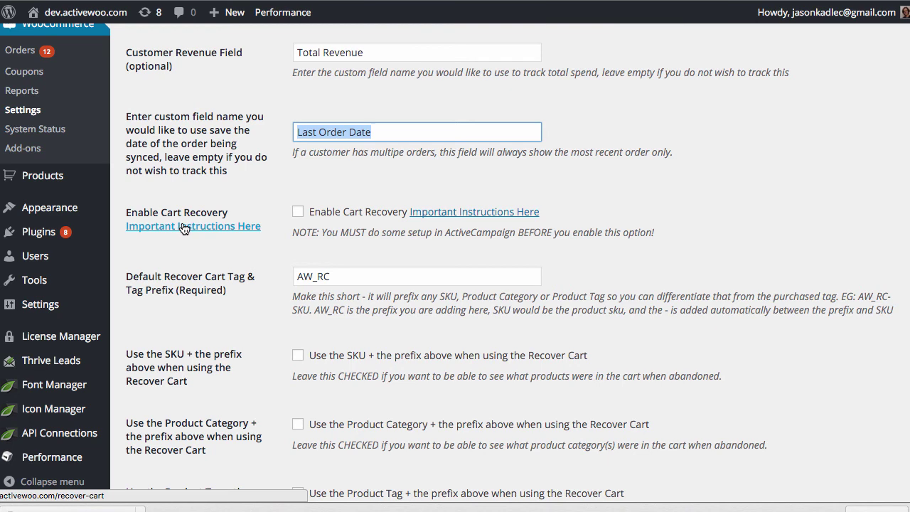
scroll(206, 234, down, 2)
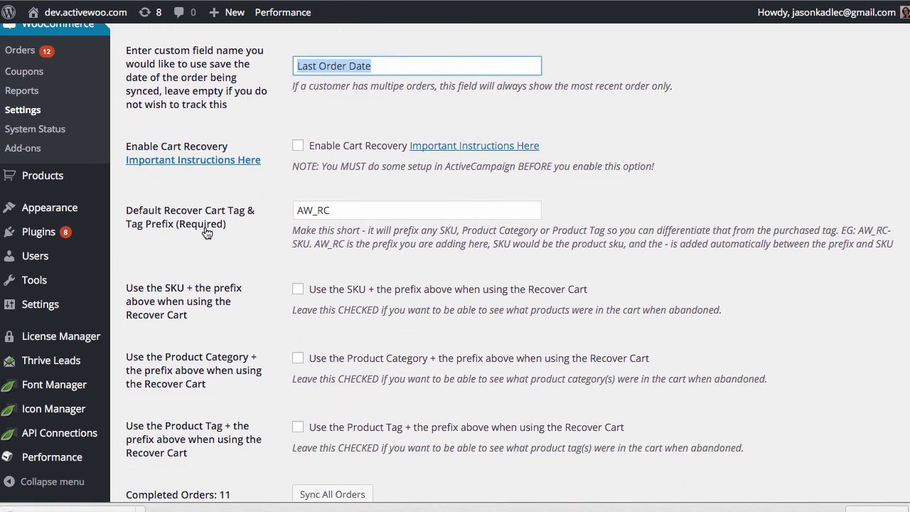
scroll(301, 153, down, 1)
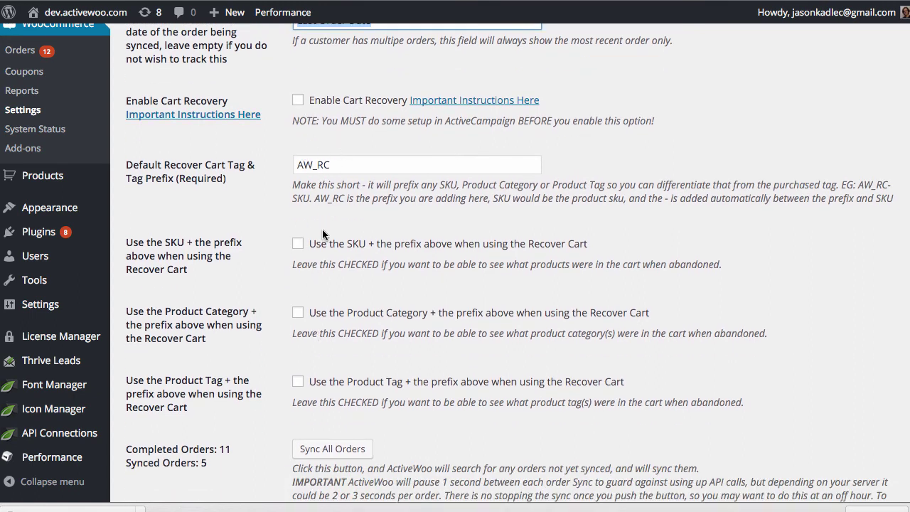
scroll(303, 312, down, 3)
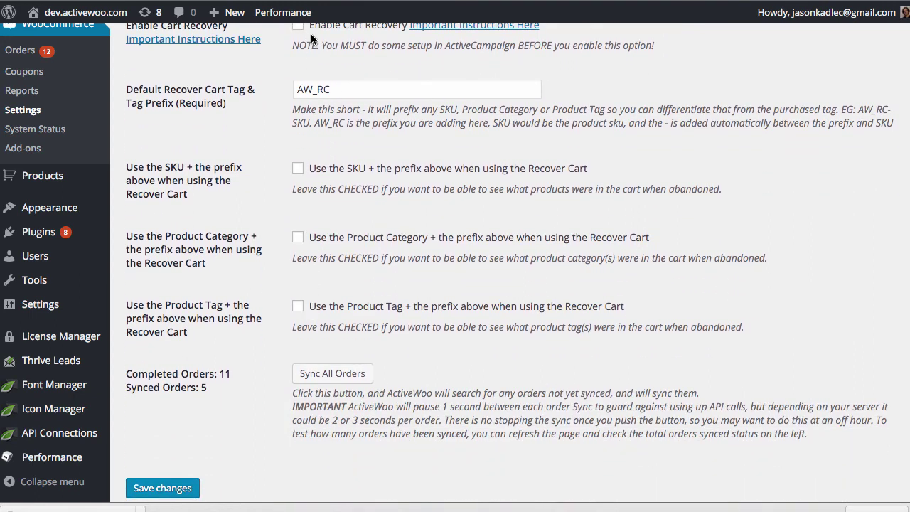
scroll(203, 64, up, 1)
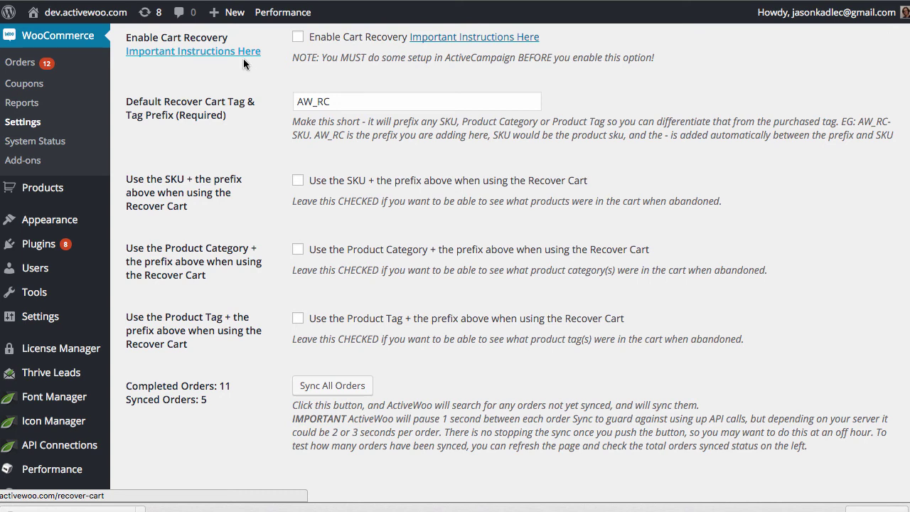
scroll(277, 106, down, 1)
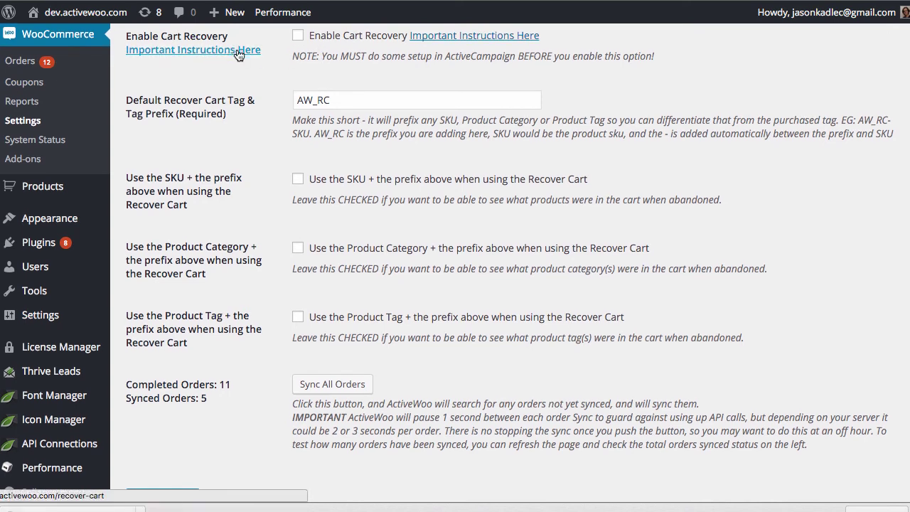
scroll(295, 248, down, 3)
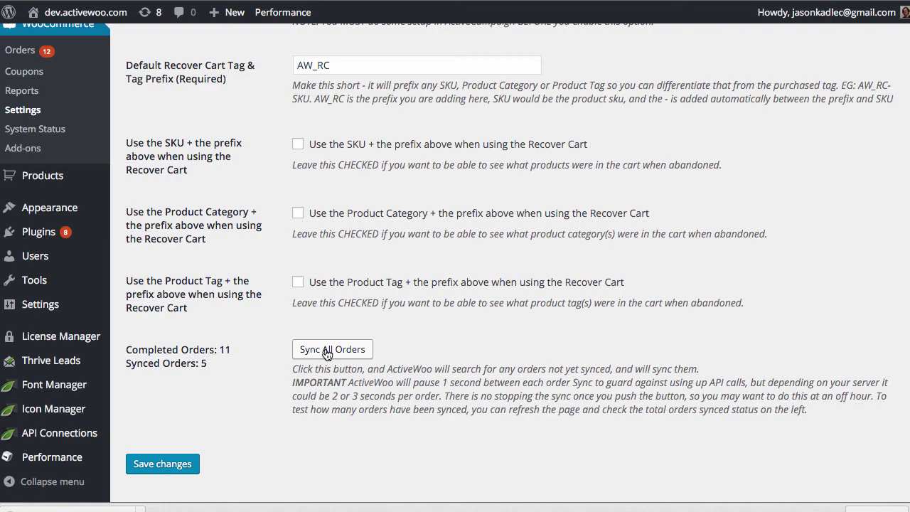
scroll(308, 292, up, 10)
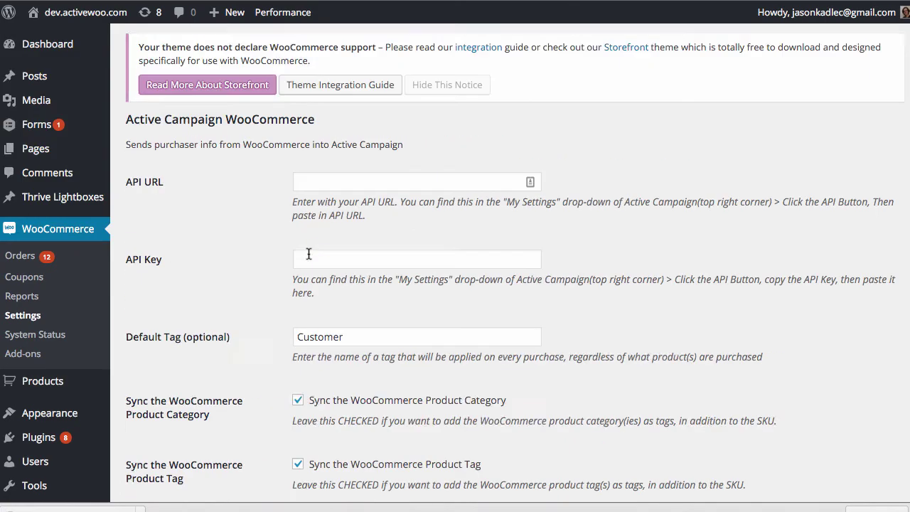
scroll(309, 254, up, 2)
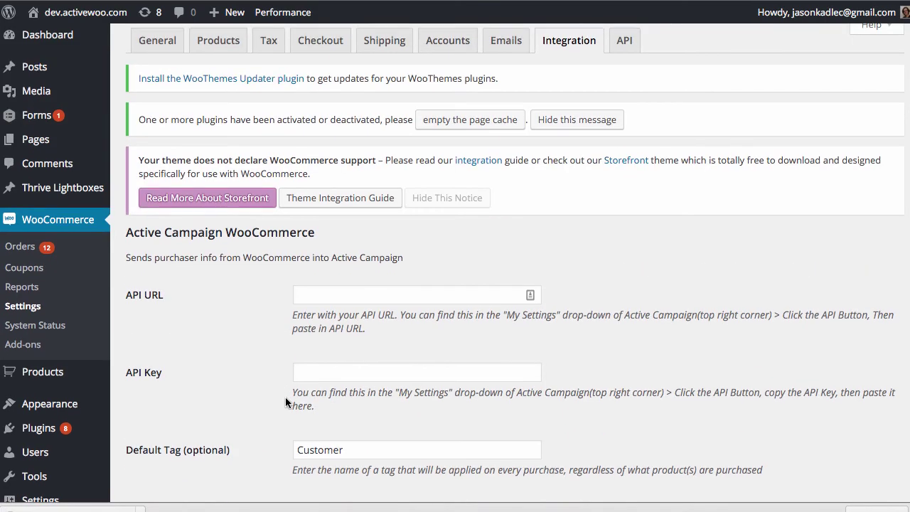
scroll(285, 396, down, 15)
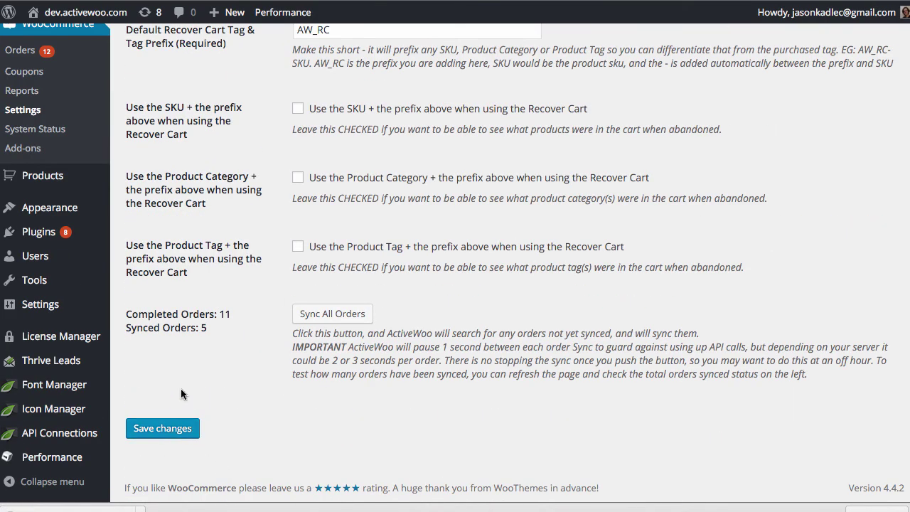
scroll(181, 388, up, 12)
scroll(181, 393, up, 3)
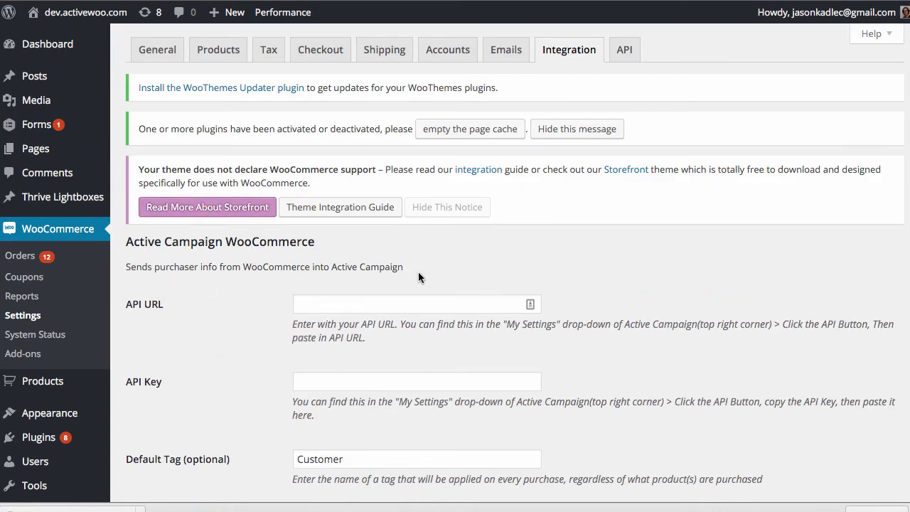
scroll(520, 243, down, 10)
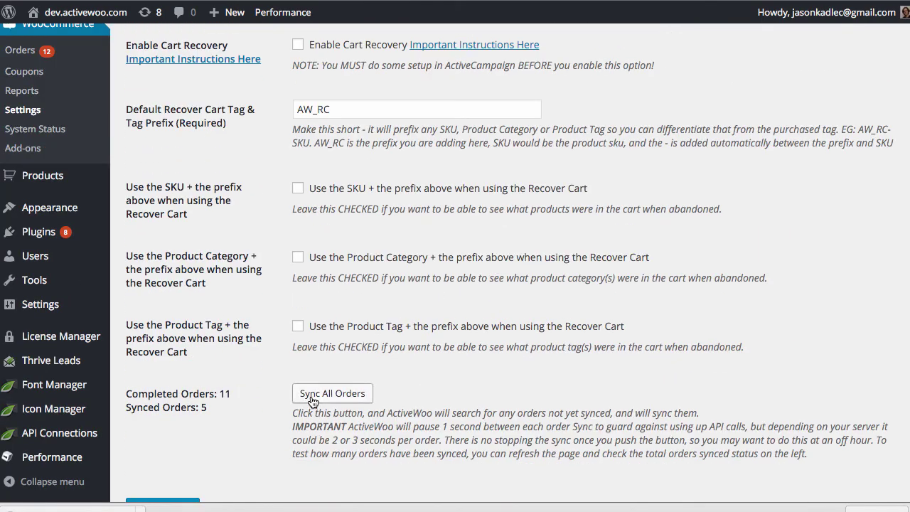
click(311, 397)
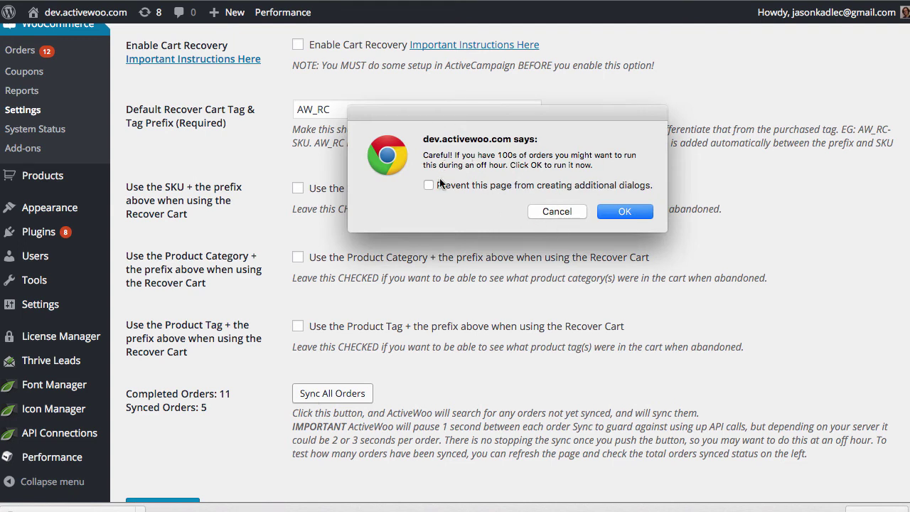
click(553, 211)
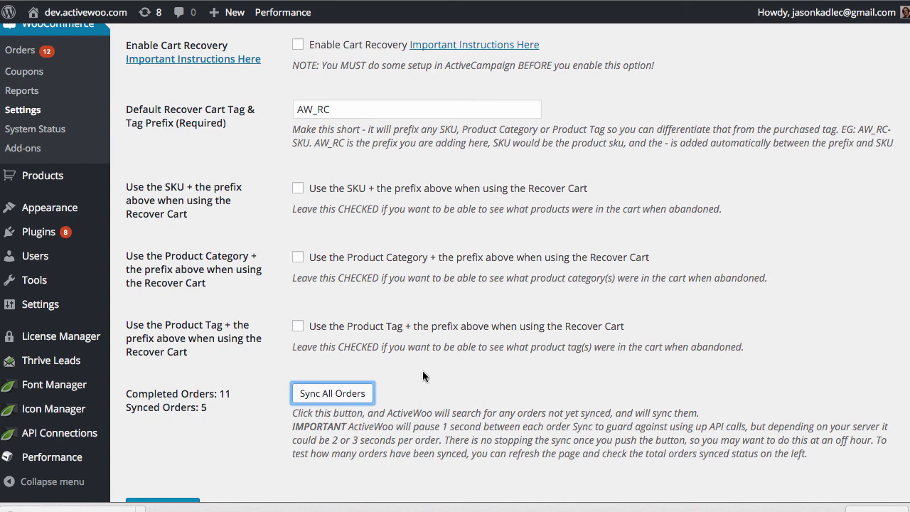
scroll(423, 375, down, 2)
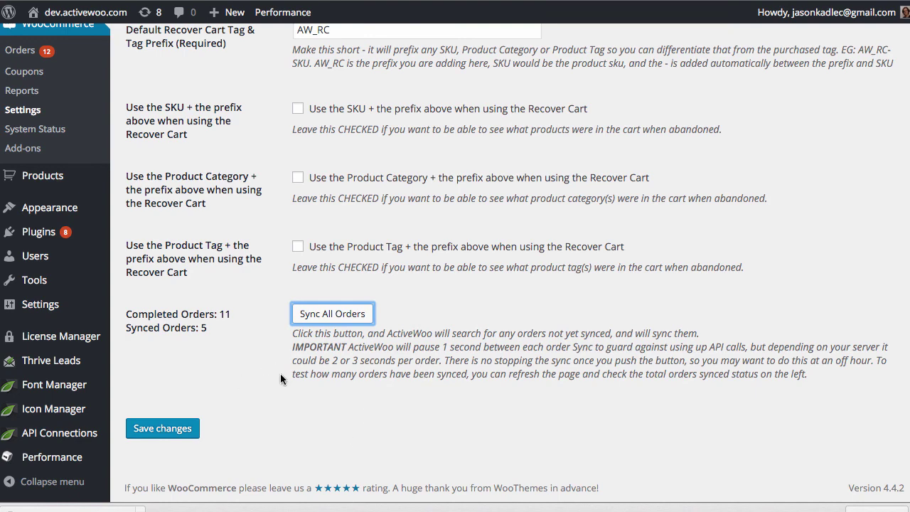
scroll(508, 246, up, 20)
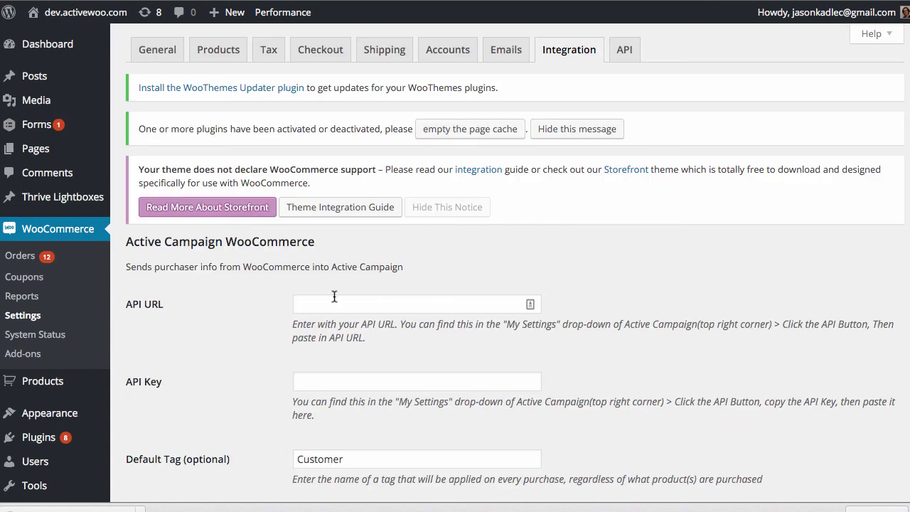
scroll(313, 285, down, 15)
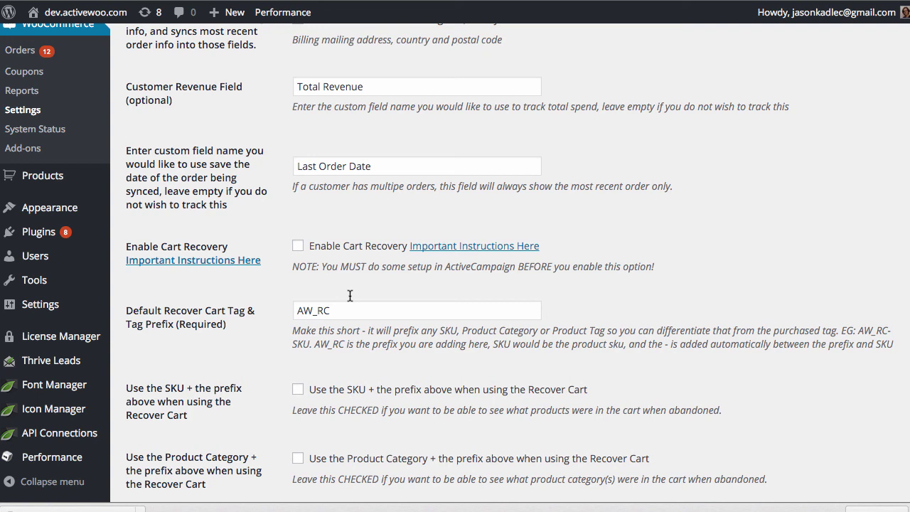
mouse_move(131, 207)
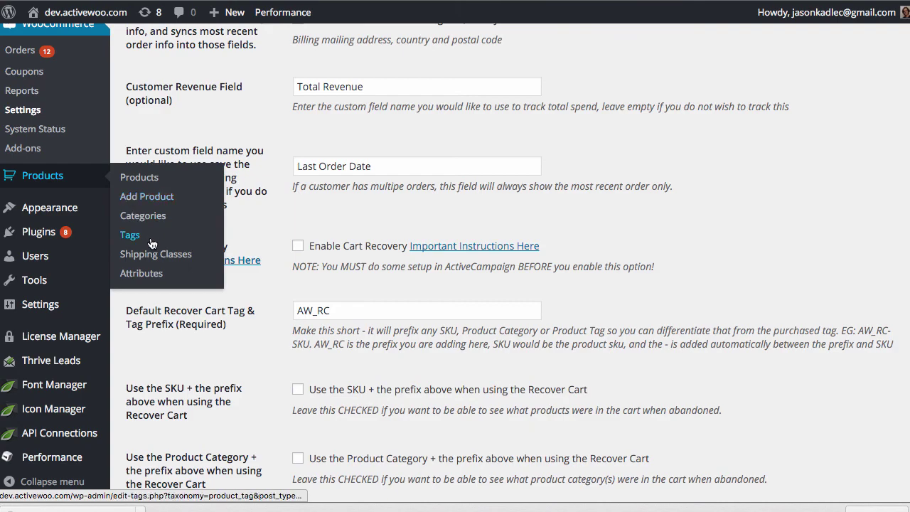